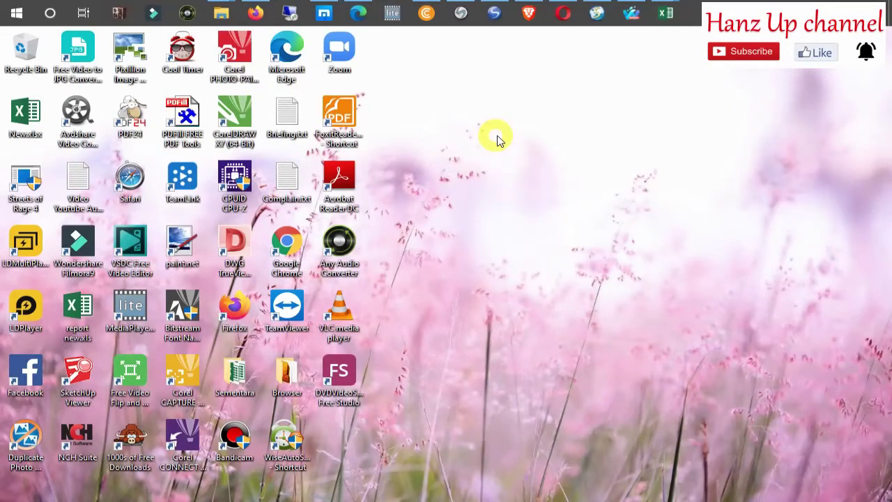
- Switch to Excel and bring up the Lookup Multiple Criteria.xlsx workbook on its Menu sheet
mouse_move(673, 19)
click(688, 84)
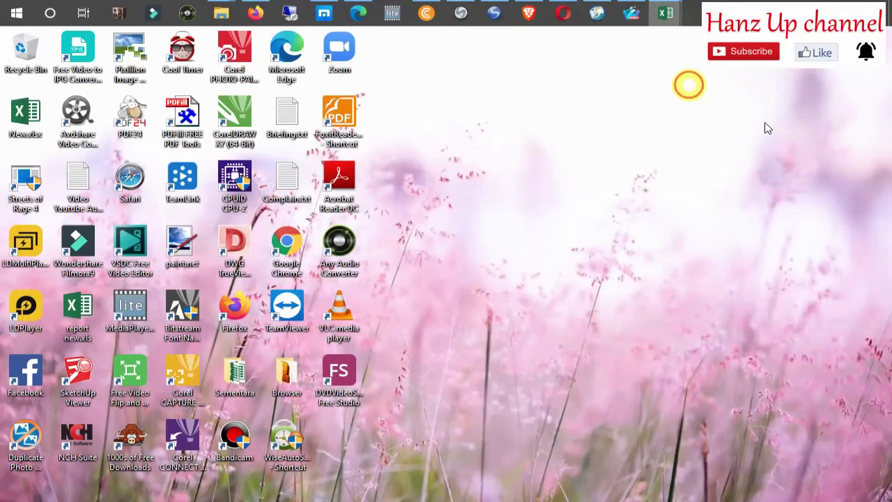
click(379, 232)
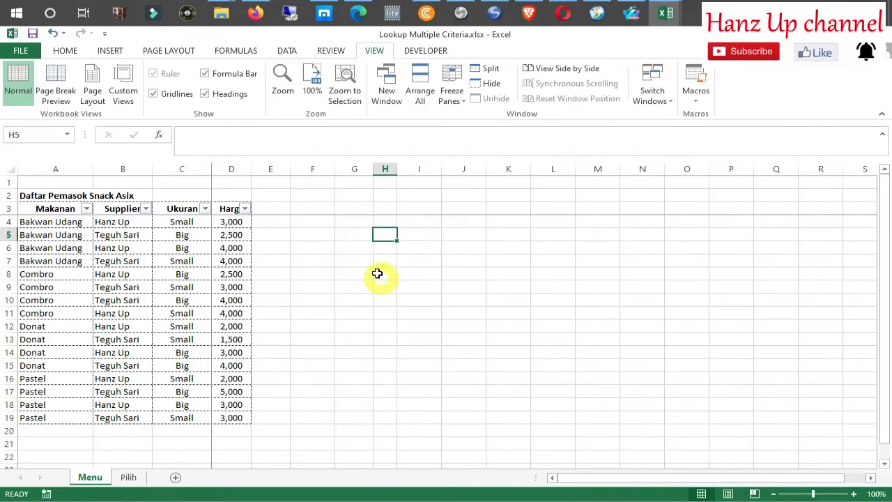
- Examine the different foods in the Makanan column, and the three criteria and the price in row 6
click(68, 221)
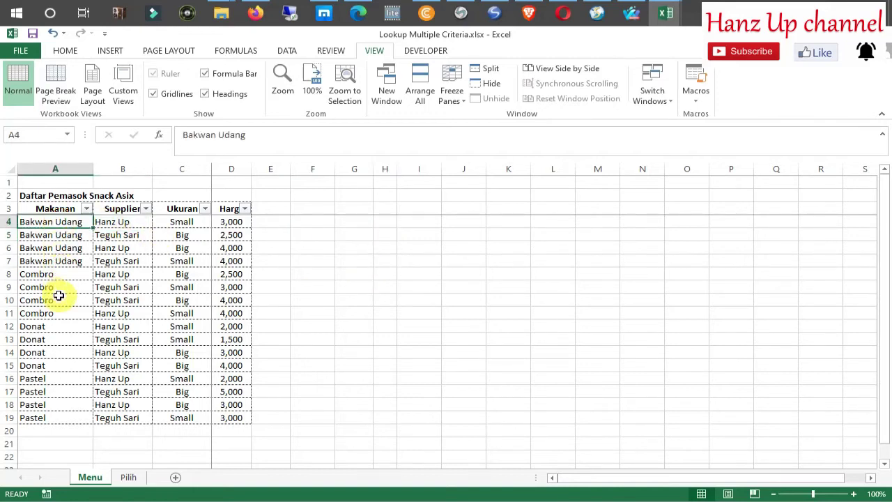
click(43, 274)
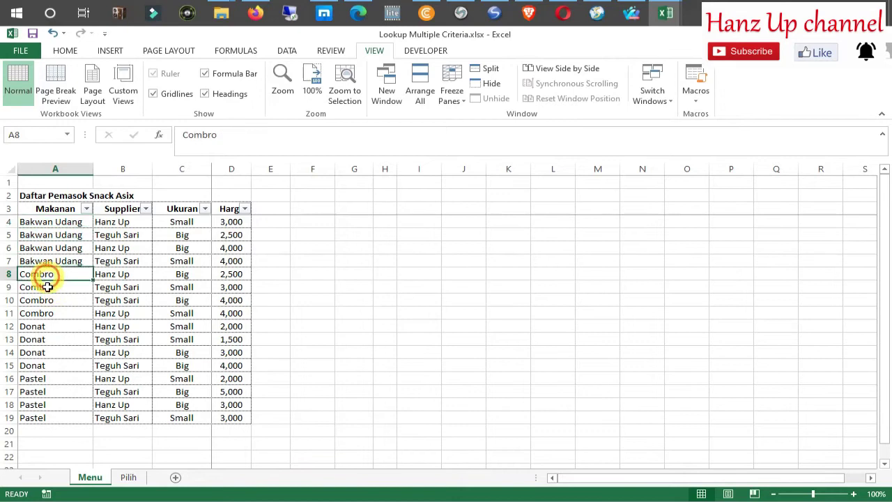
click(51, 327)
click(58, 381)
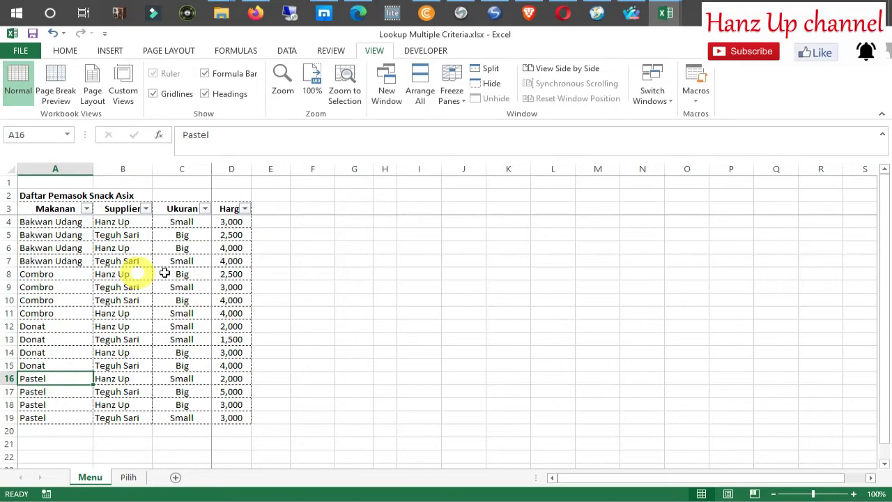
click(419, 249)
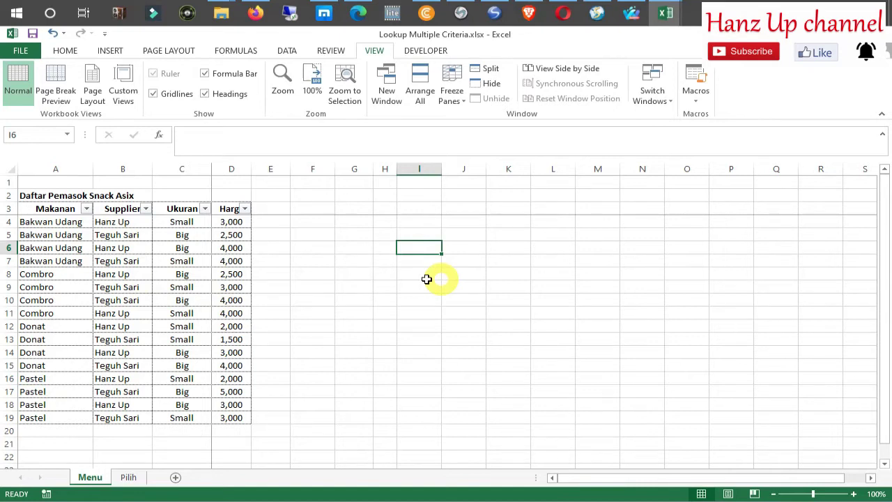
click(45, 249)
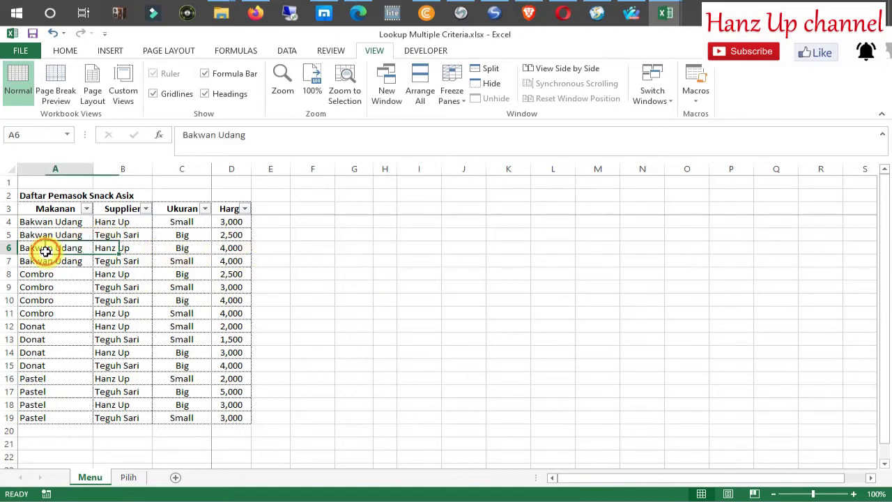
drag(92, 249, 180, 255)
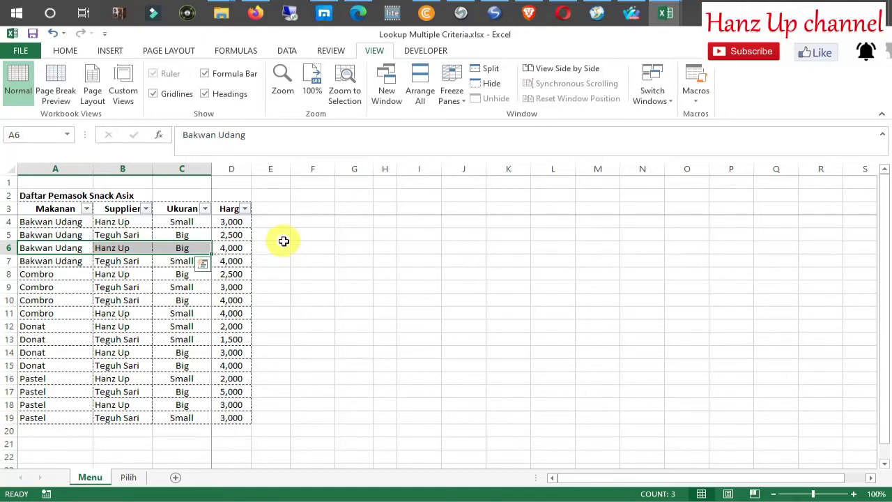
click(241, 250)
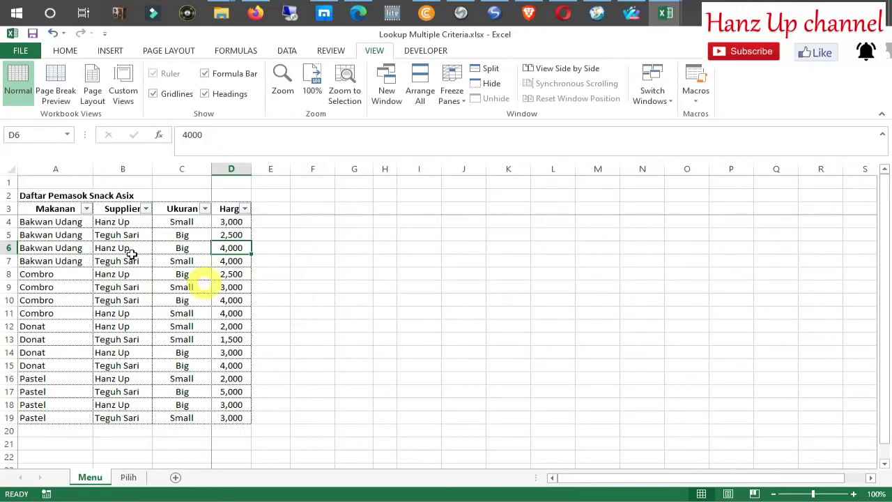
- Review the Makanan, Supplier and Ukuran column headers as the three lookup criteria
click(62, 209)
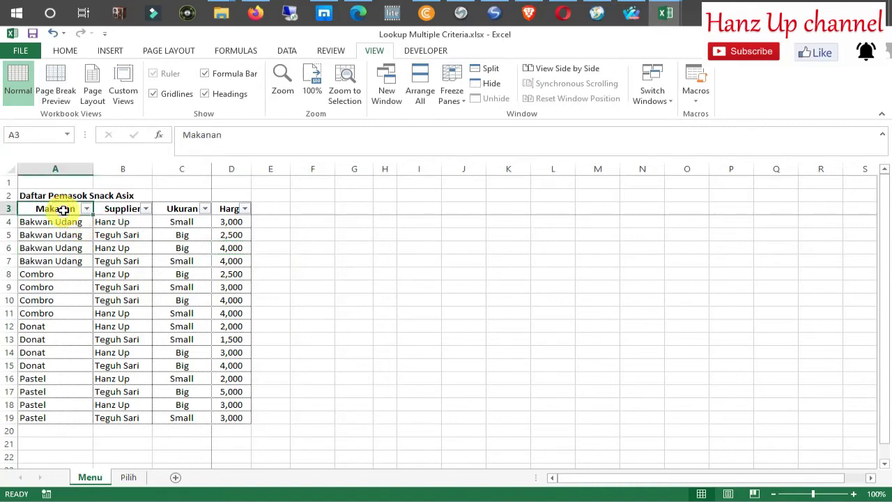
click(129, 209)
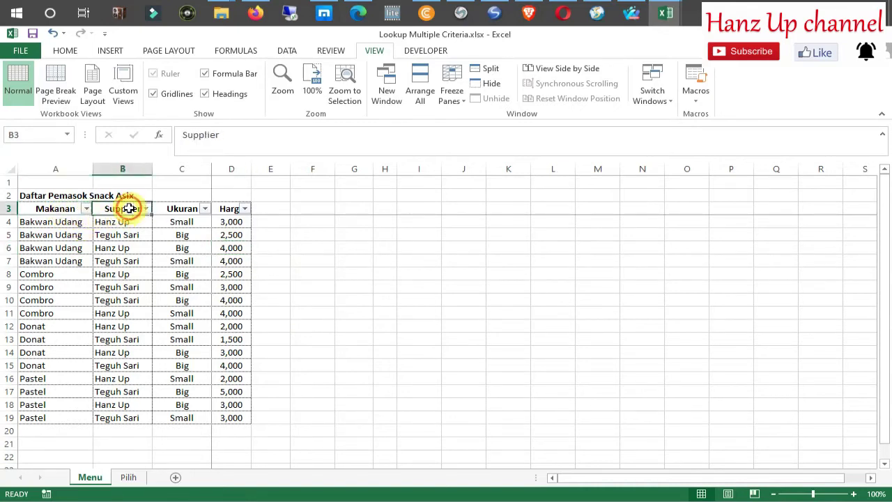
click(175, 208)
click(366, 263)
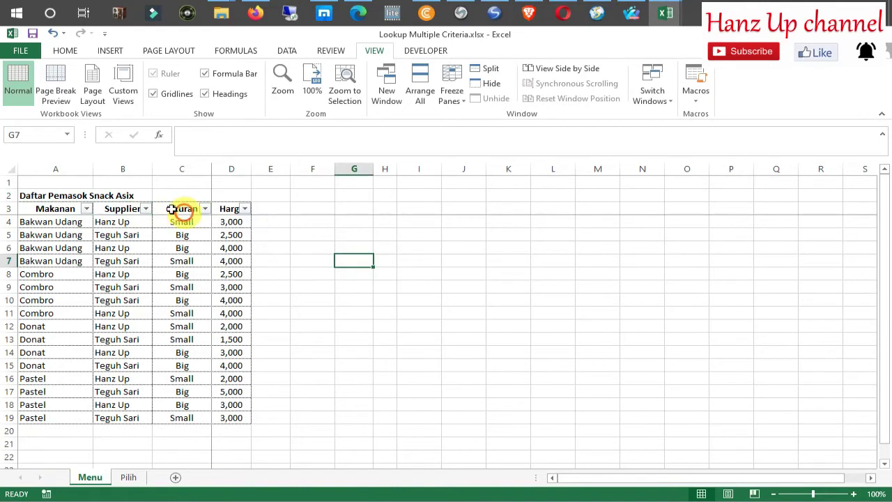
click(51, 207)
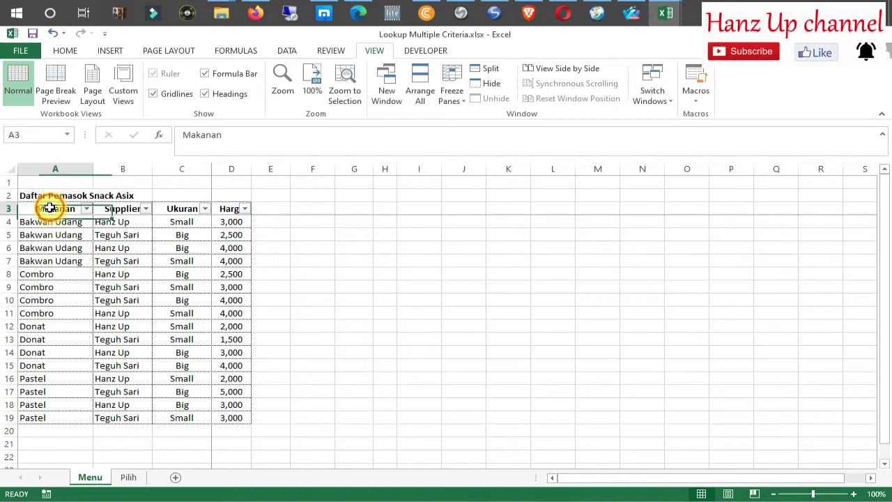
click(119, 207)
click(179, 208)
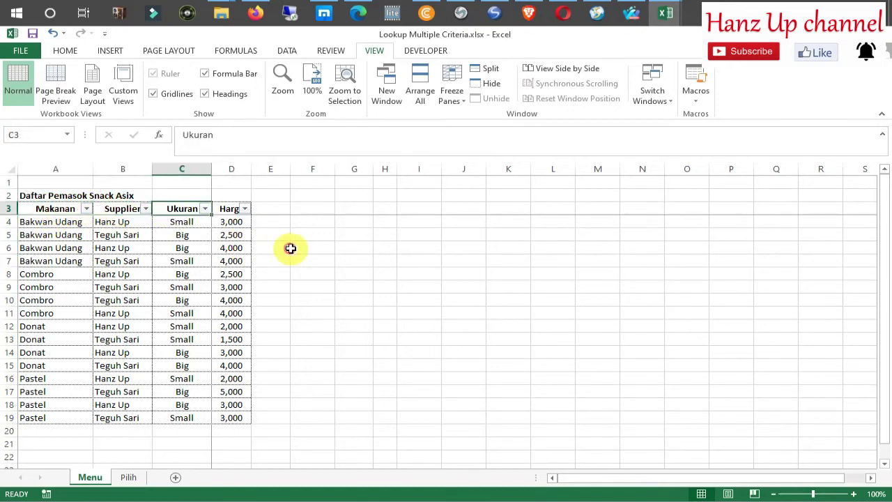
click(291, 248)
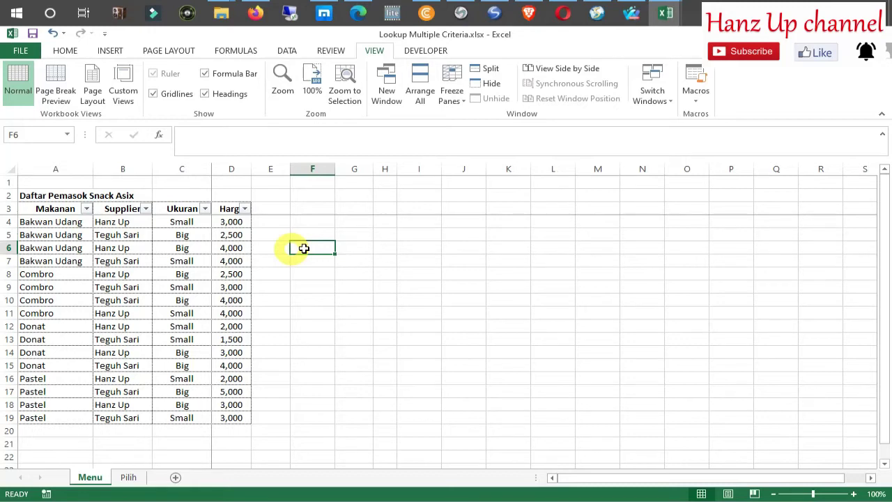
- Start an INDEX formula in cell G5 with the absolute price range $D$4:$D$19 as its array
click(342, 235)
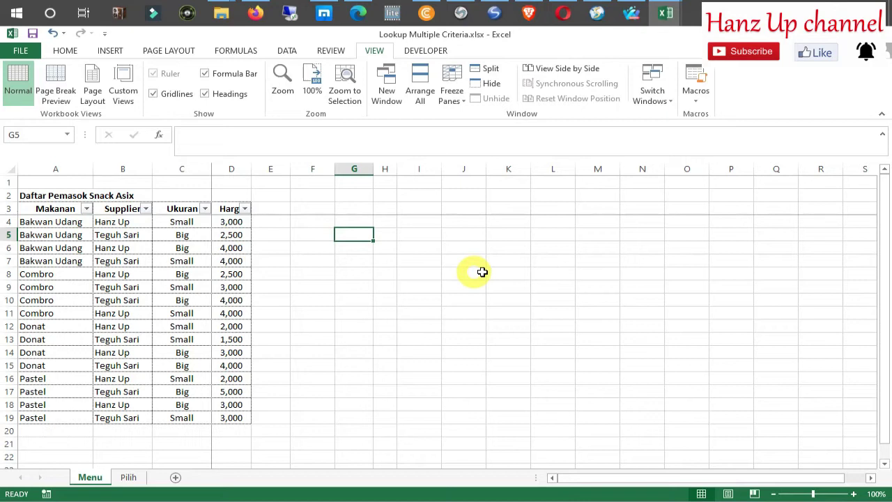
key(F2)
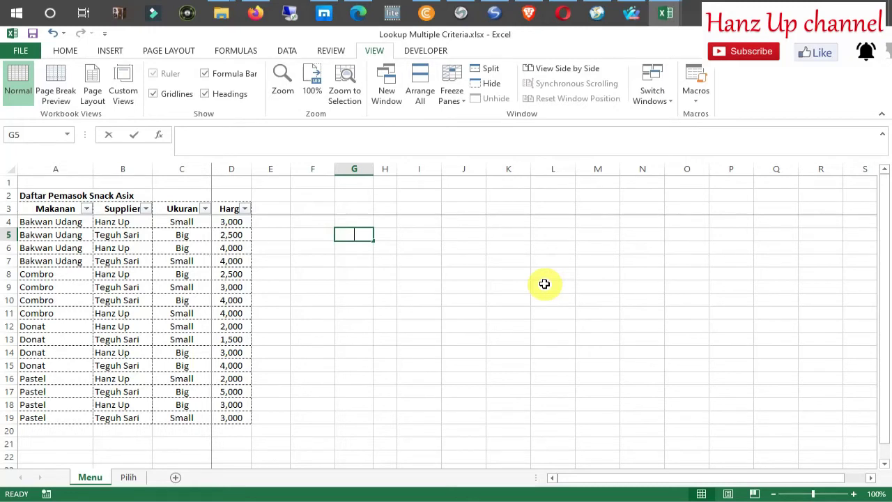
text(=index()
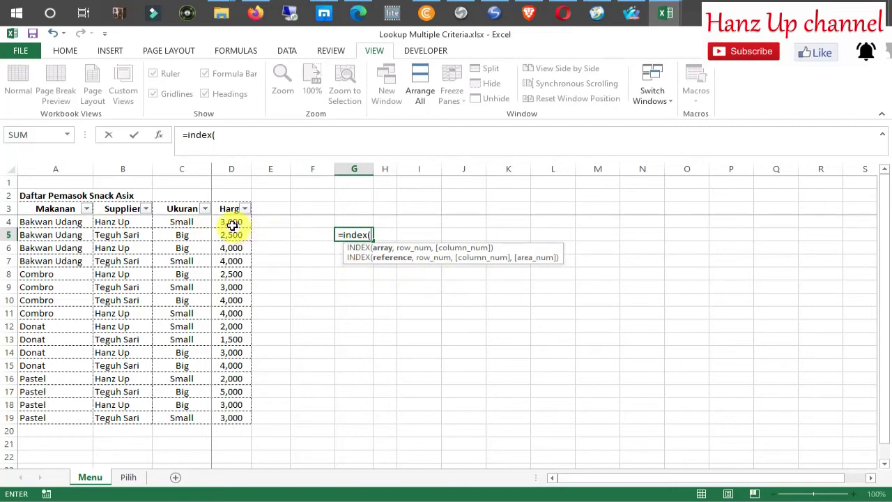
drag(232, 226, 220, 416)
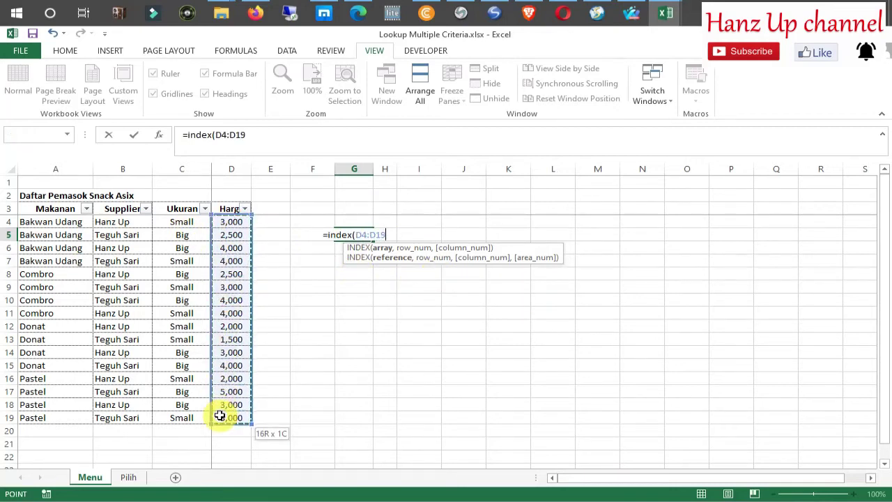
key(F4)
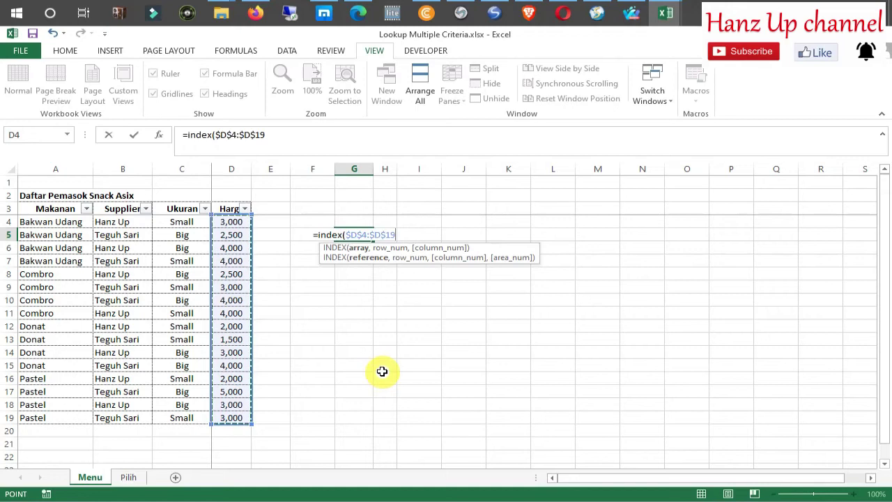
text(,)
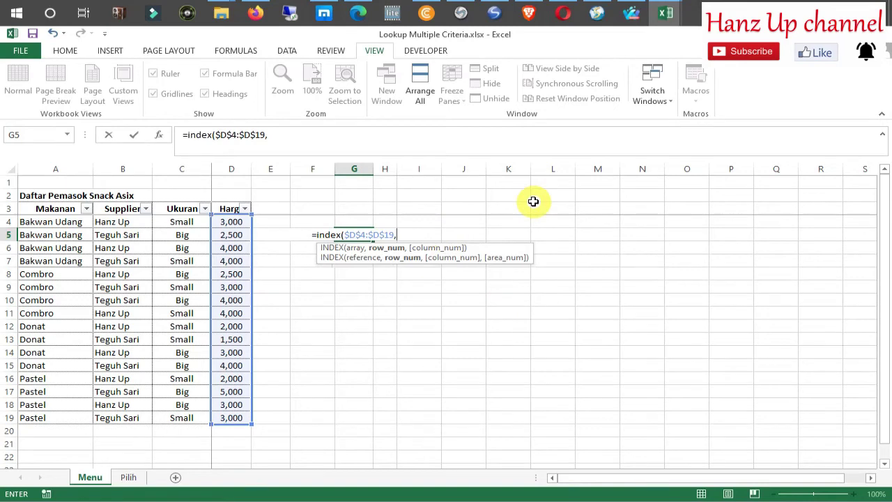
- Nest a MATCH function as the row number argument of the INDEX formula
text(march)
key(BackSpace)
key(BackSpace)
key(BackSpace)
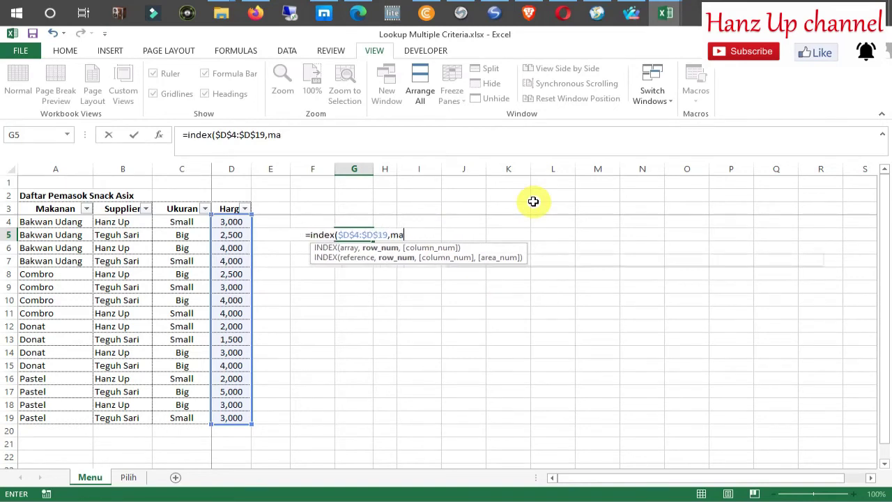
text(tch()
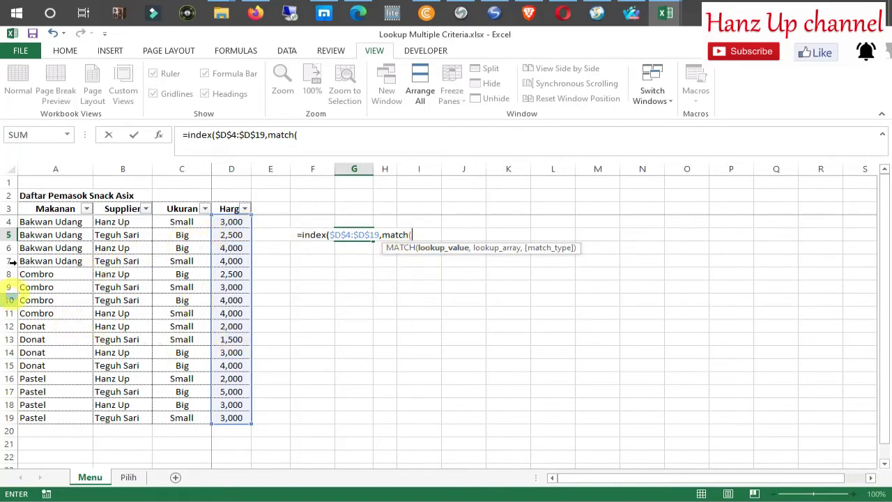
click(36, 223)
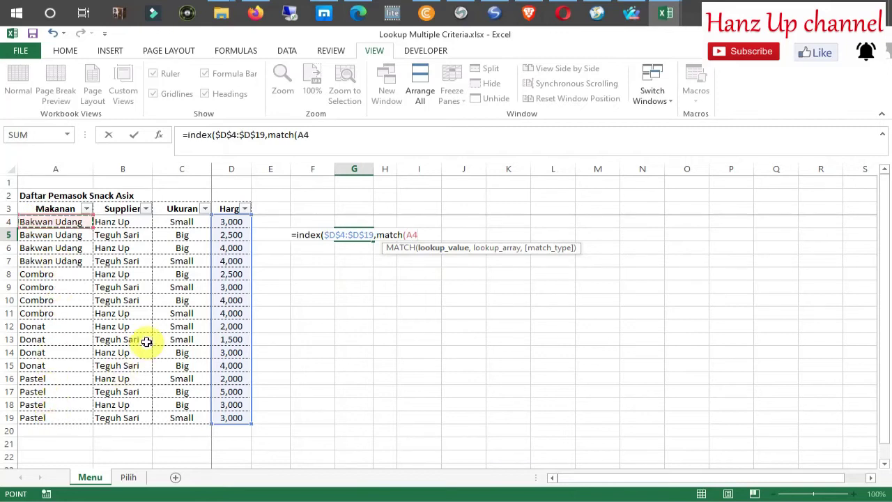
key(BackSpace)
key(BackSpace)
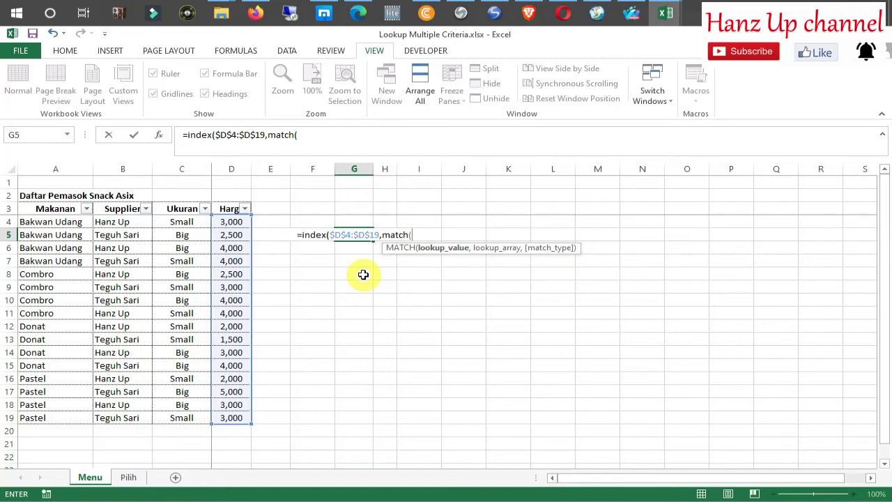
- Set the MATCH lookup value to the joined criteria cells I1&I2&I3 and continue to the lookup array argument
click(421, 183)
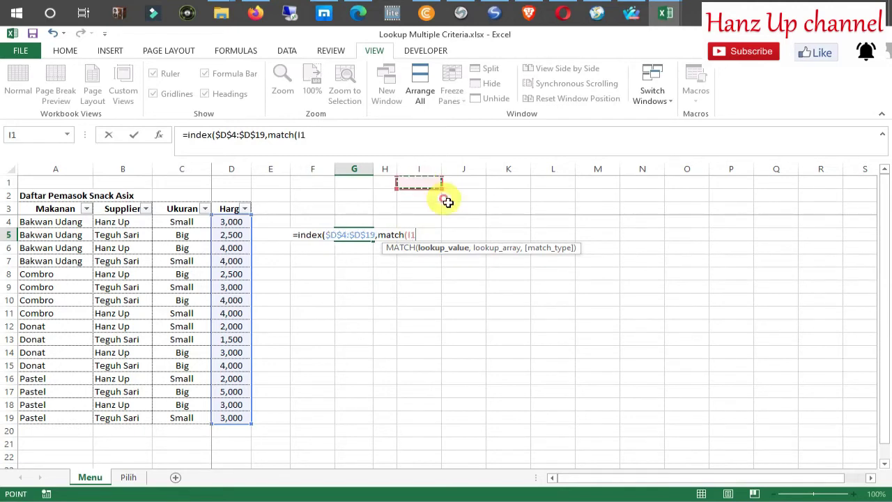
text(,)
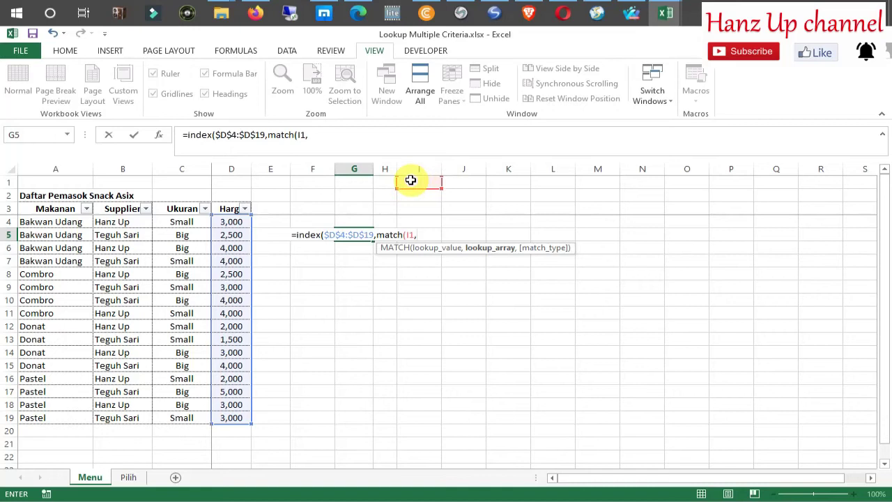
key(BackSpace)
text(&)
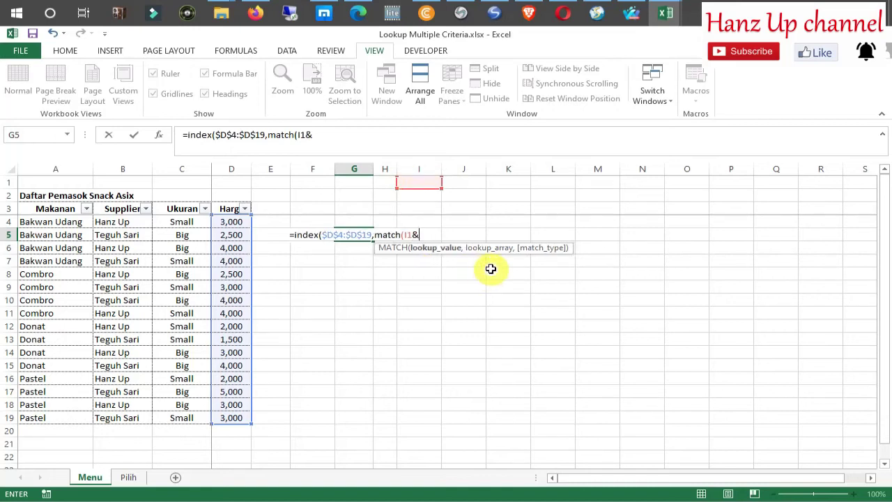
click(421, 195)
text(&)
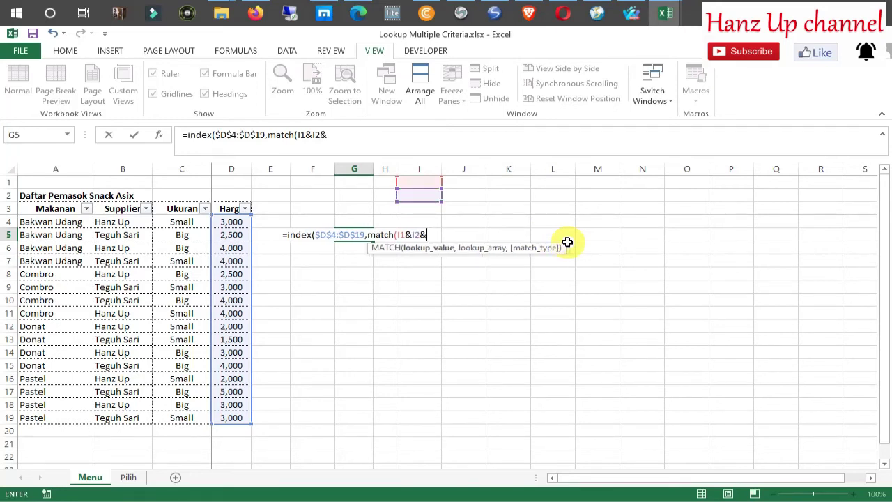
click(416, 208)
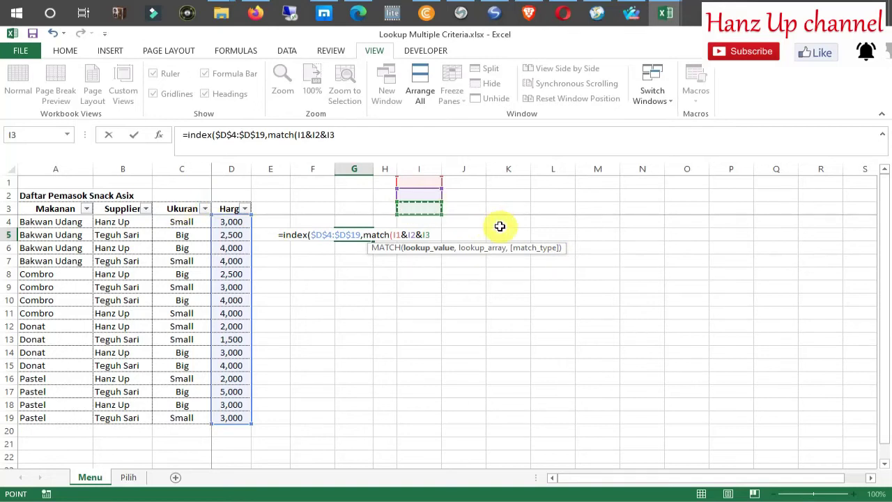
text(,)
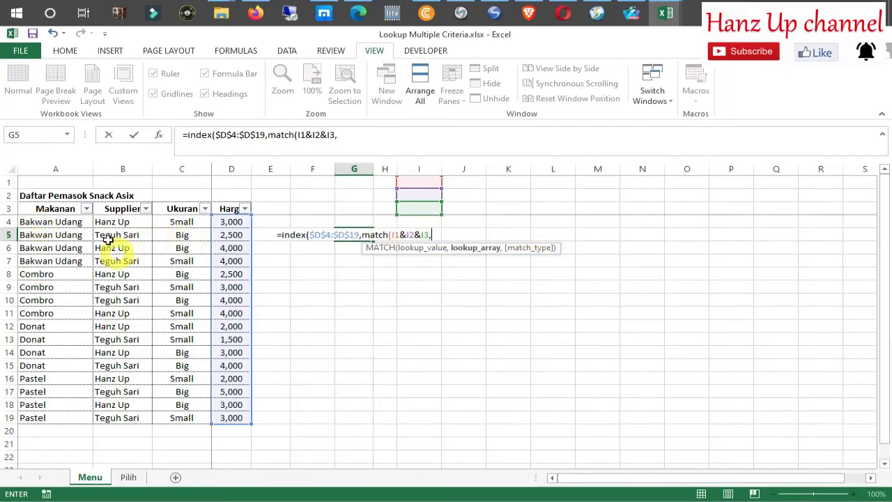
- Set the MATCH lookup array to the absolute Makanan and Supplier ranges joined as $A$4:$A$19&$B$4:$B$19
click(55, 221)
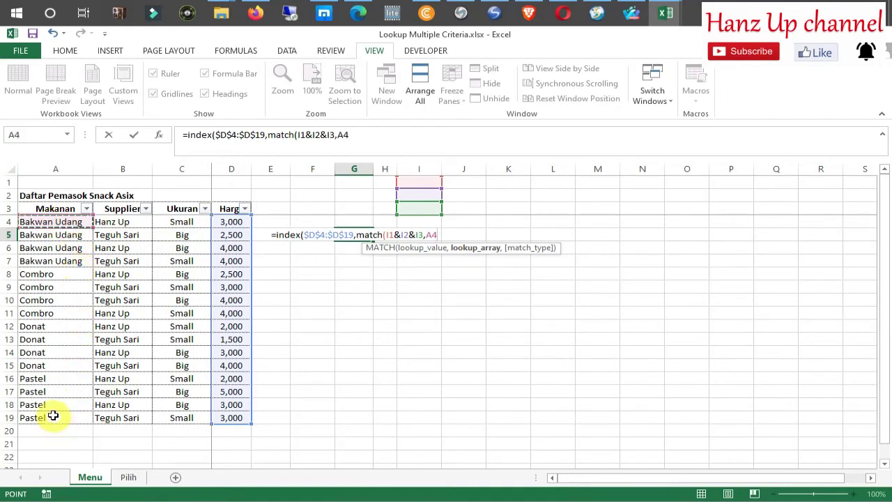
drag(53, 416, 139, 393)
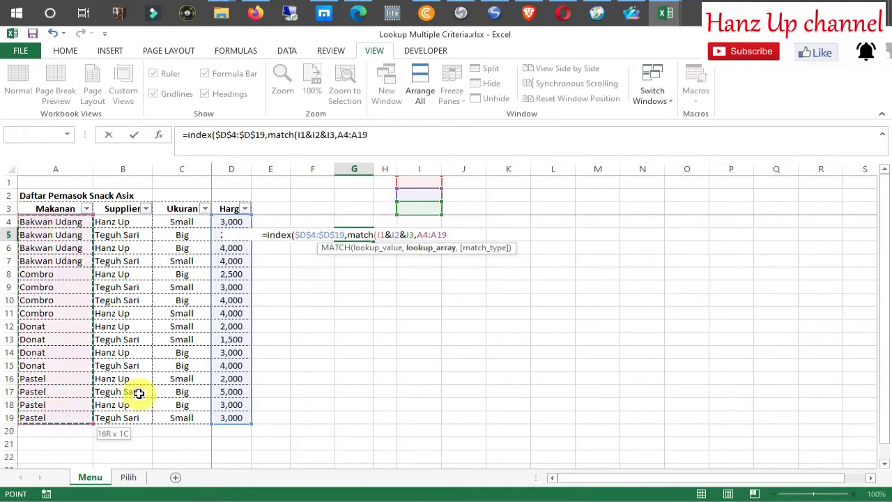
key(F4)
text(&)
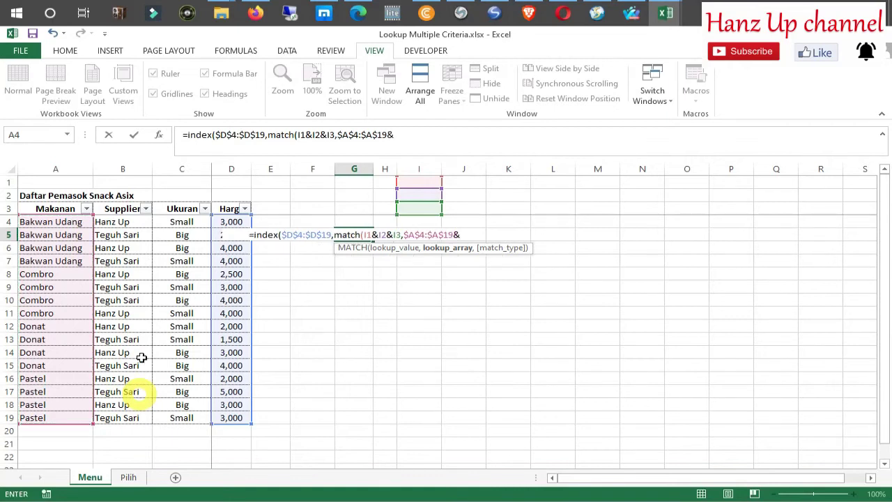
click(118, 222)
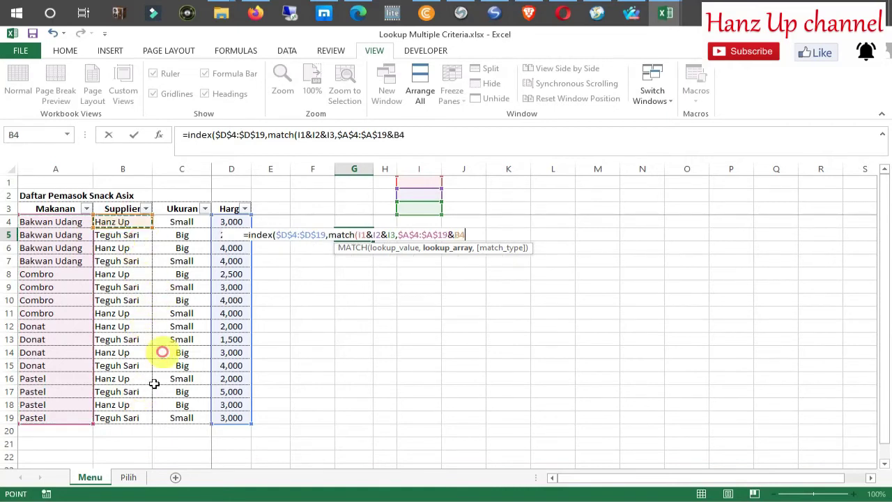
shift+click(130, 422)
key(F4)
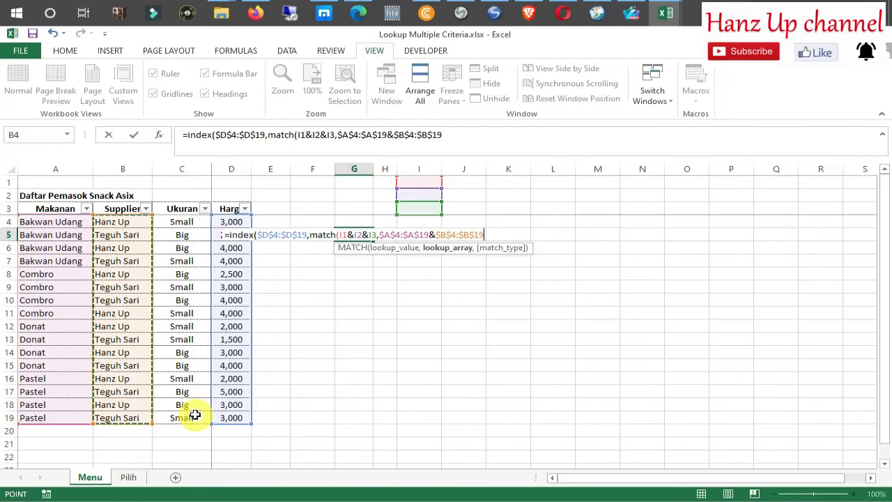
- Add the absolute range $C$4:$C$19 as the third MATCH argument, then close both functions and commit the formula
text(,)
click(184, 223)
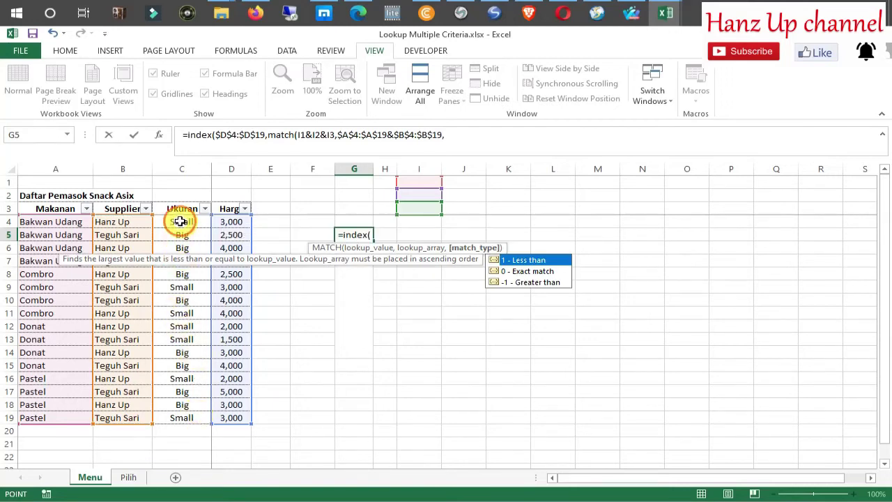
shift+click(188, 416)
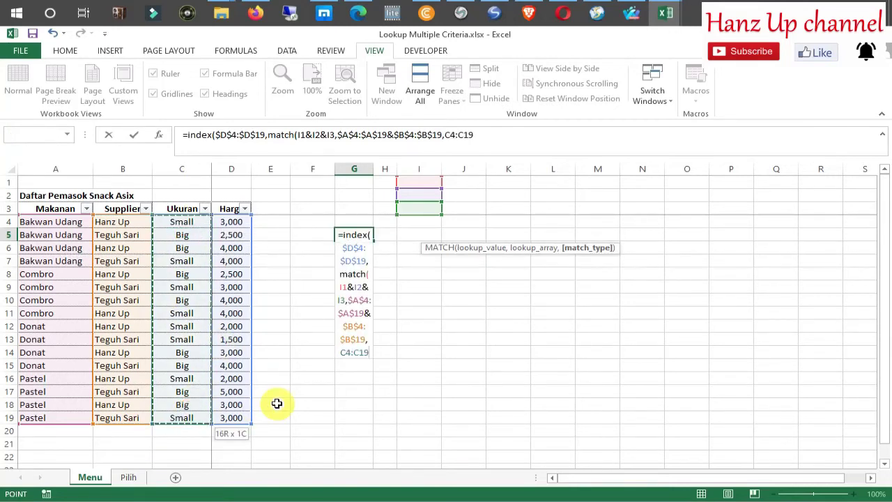
key(F4)
text())
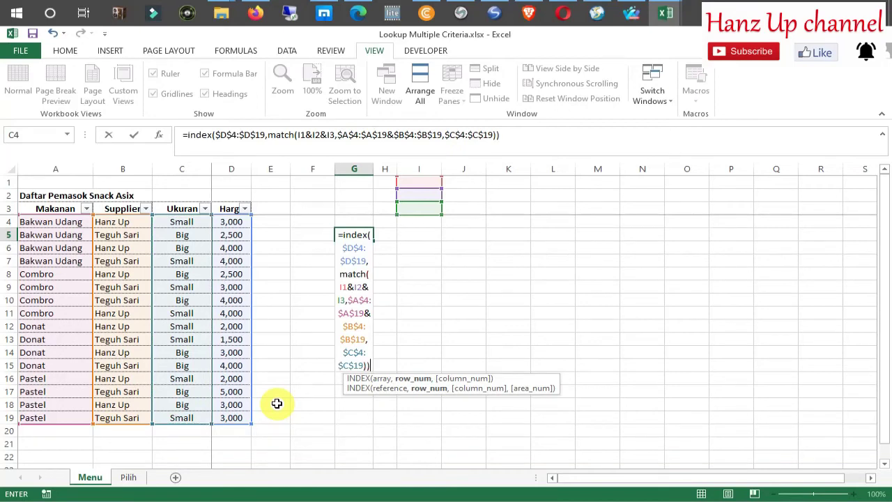
key(Return)
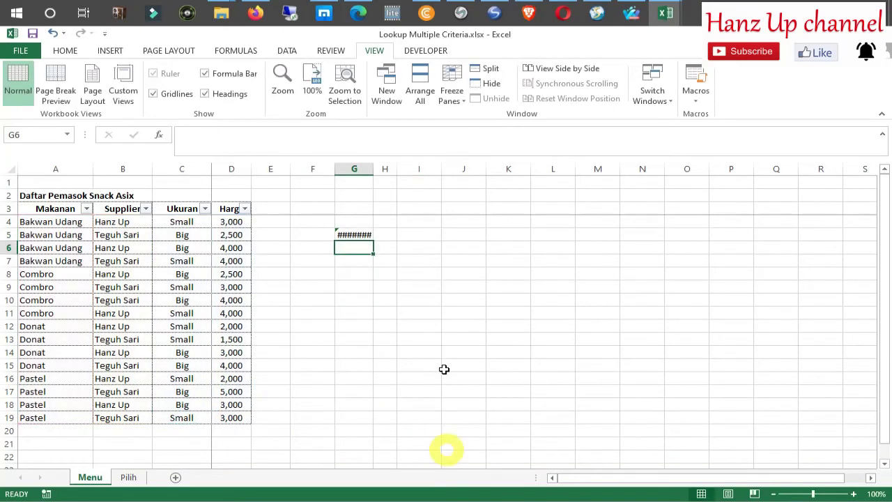
- Enter Combro in cell I1 and Hanz in cell I2 as the food and supplier criteria
click(452, 339)
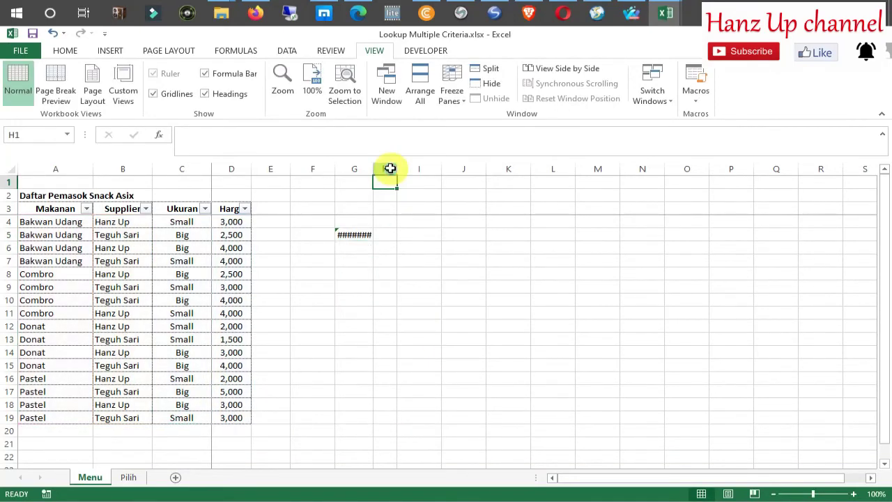
drag(388, 169, 412, 191)
double_click(358, 232)
key(Escape)
click(416, 187)
double_click(415, 186)
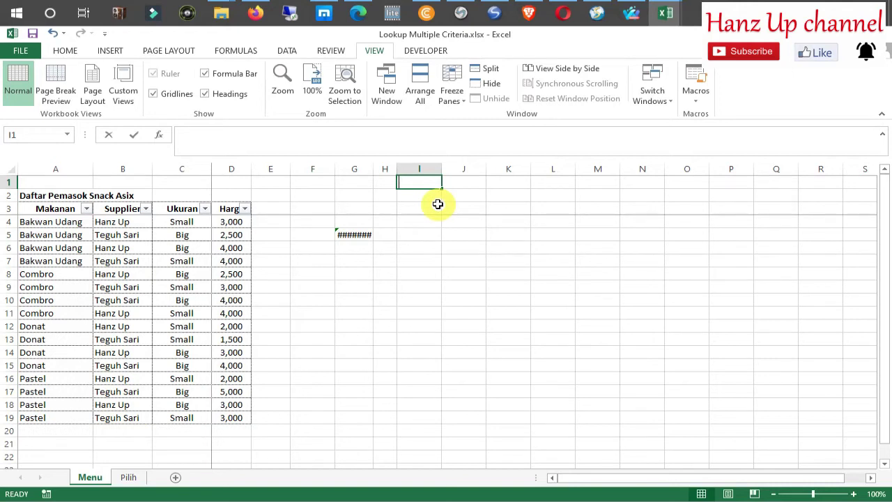
text(Combro)
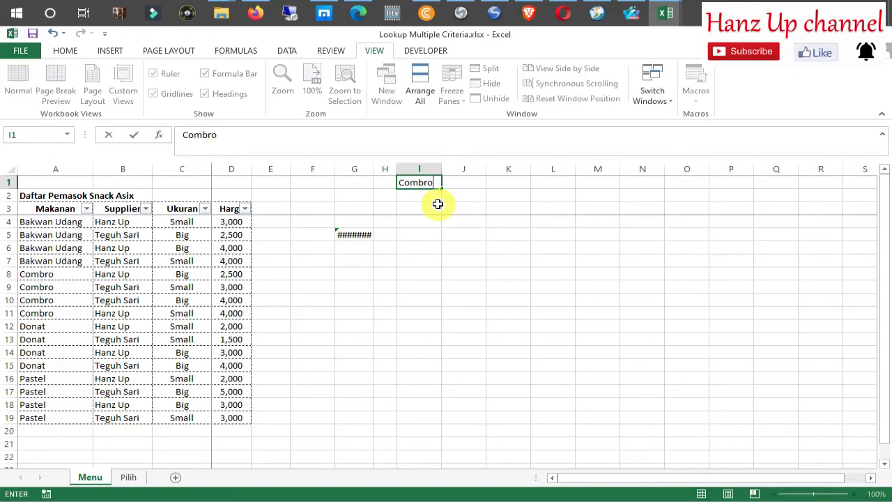
key(Return)
text(Ha)
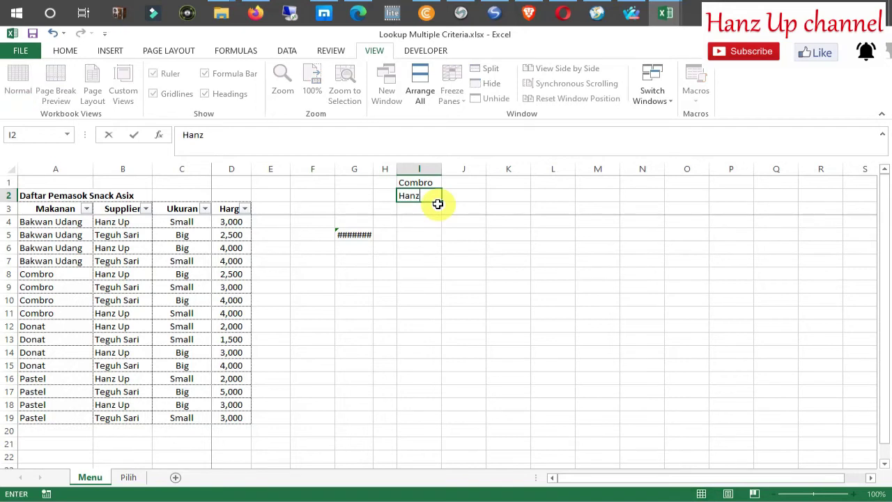
text(nz)
key(Return)
- Label cell H1 as "Makanan :" and widen column H to fit the label
key(Left)
key(Up)
key(Up)
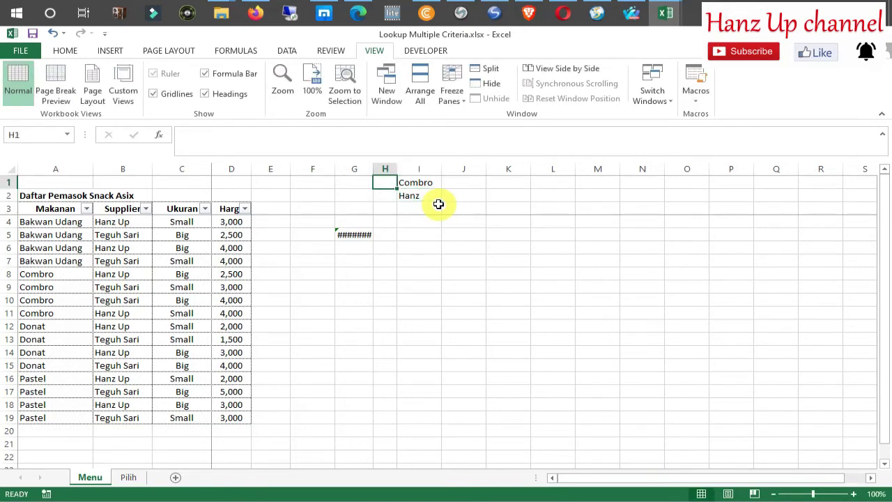
text(Makanan)
key(Return)
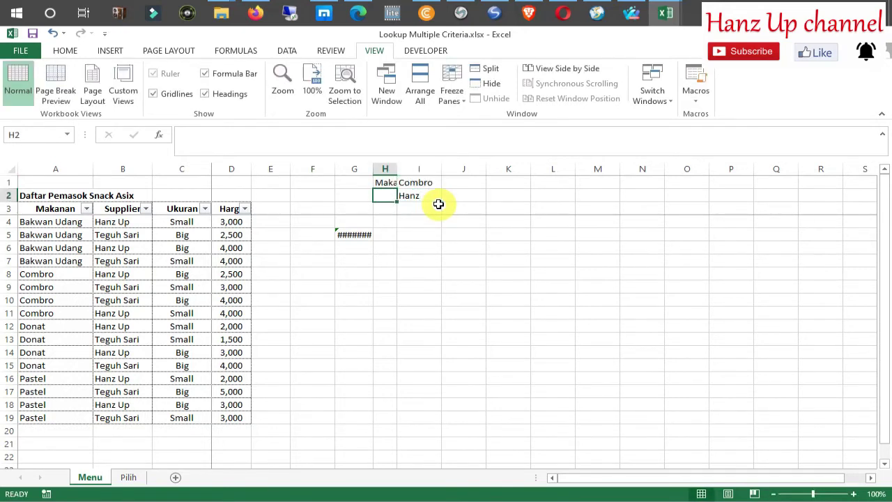
drag(398, 169, 446, 171)
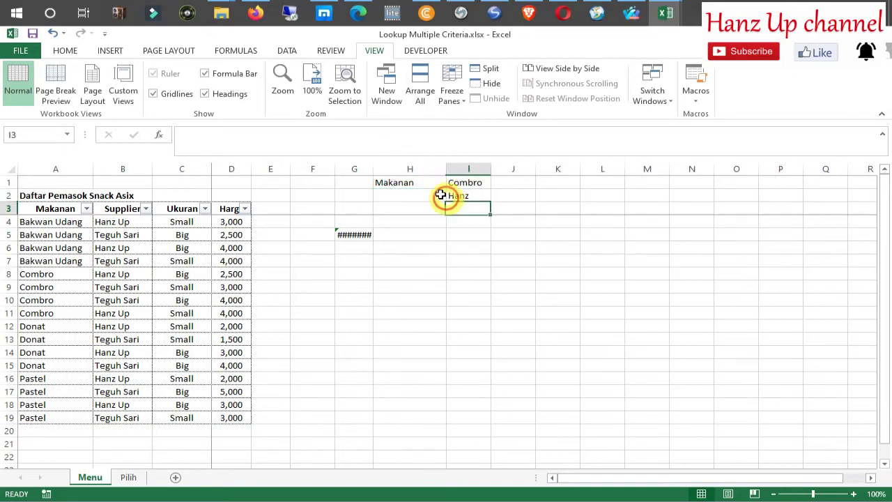
click(434, 184)
double_click(434, 183)
key(Return)
- Add the labels "Supplier :" in cell H2 and "Ukuran :" in cell H3
text(S)
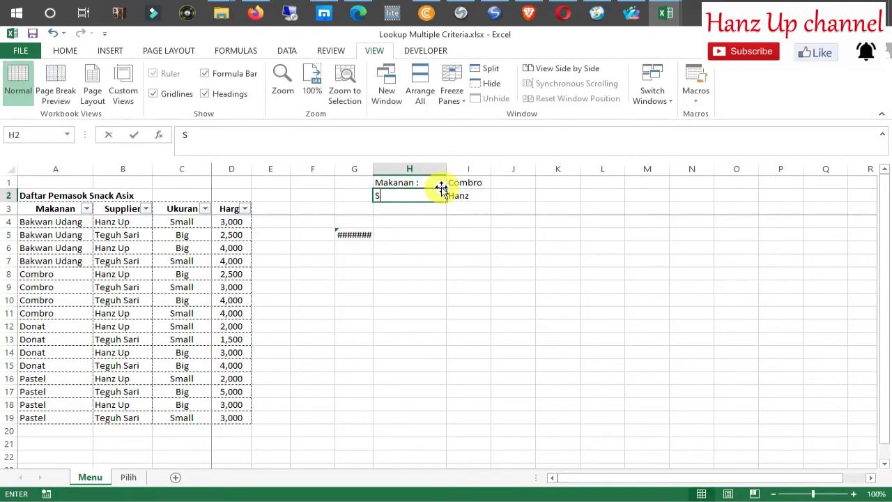
text(upplier)
key(F2)
text(:)
click(442, 207)
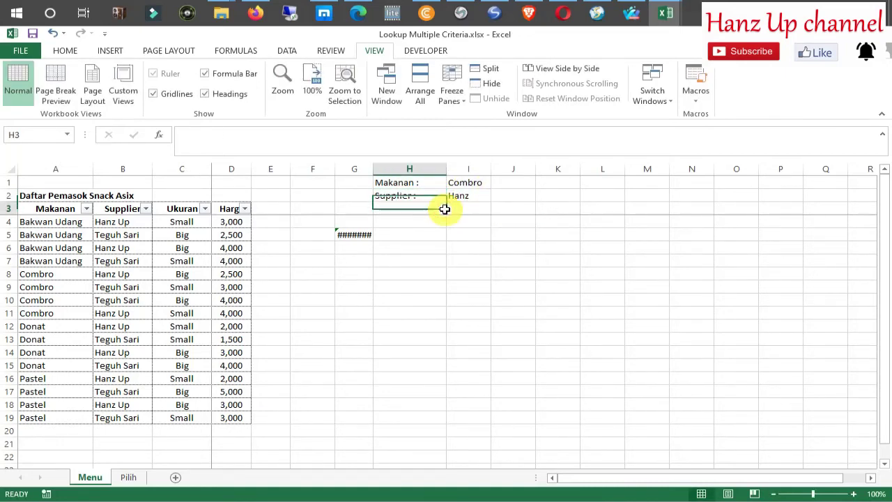
text(Ukuran :)
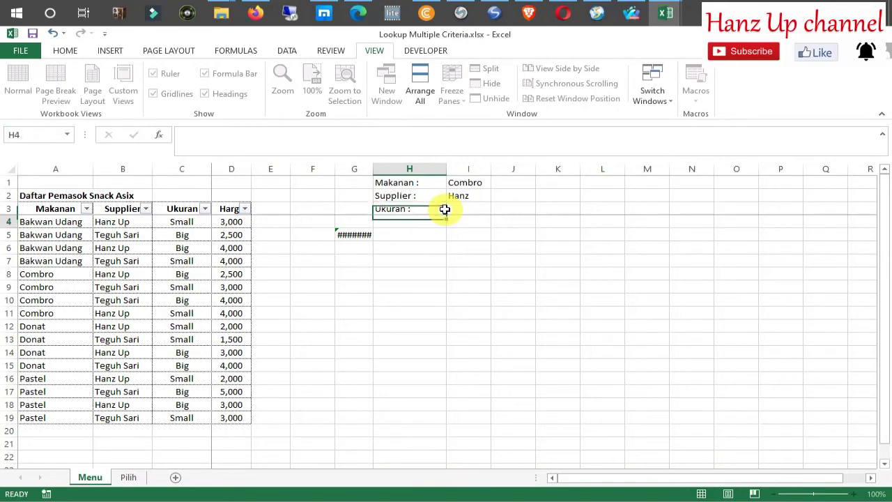
- Enter Small in cell I3 as the size criterion
click(460, 210)
key(F2)
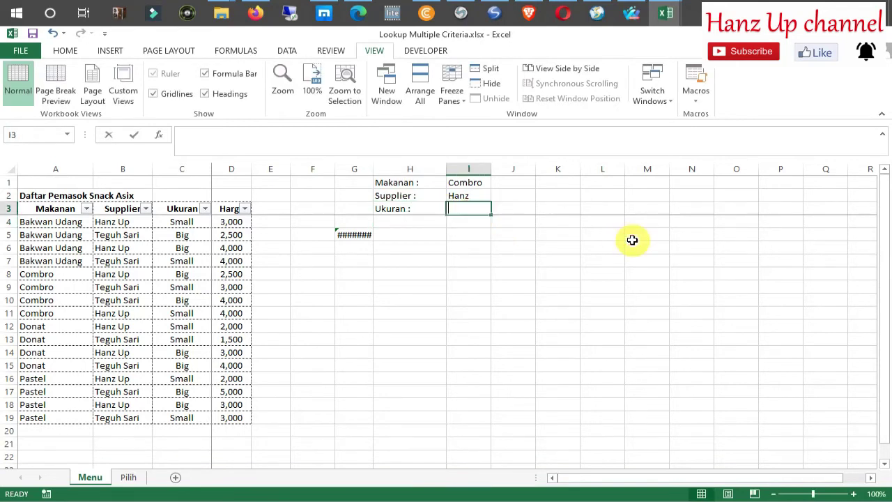
text(Small)
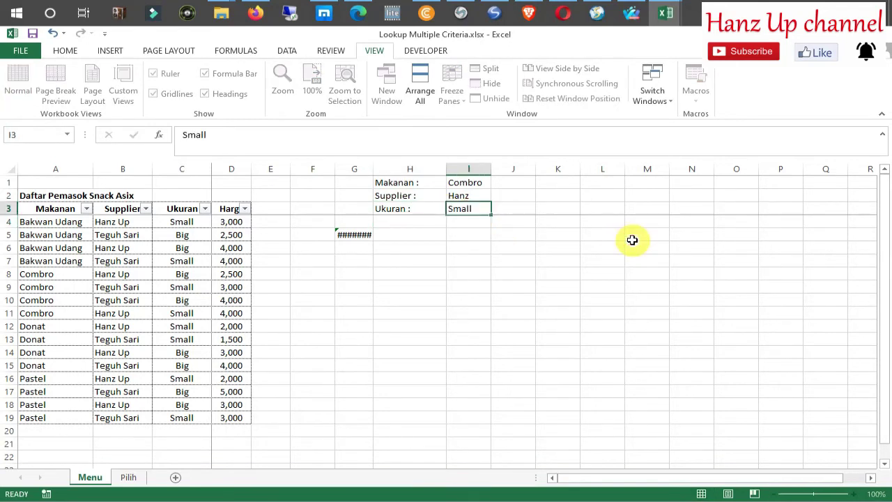
- Convert the INDEX and MATCH formula in G5 to an array formula
click(377, 238)
click(354, 234)
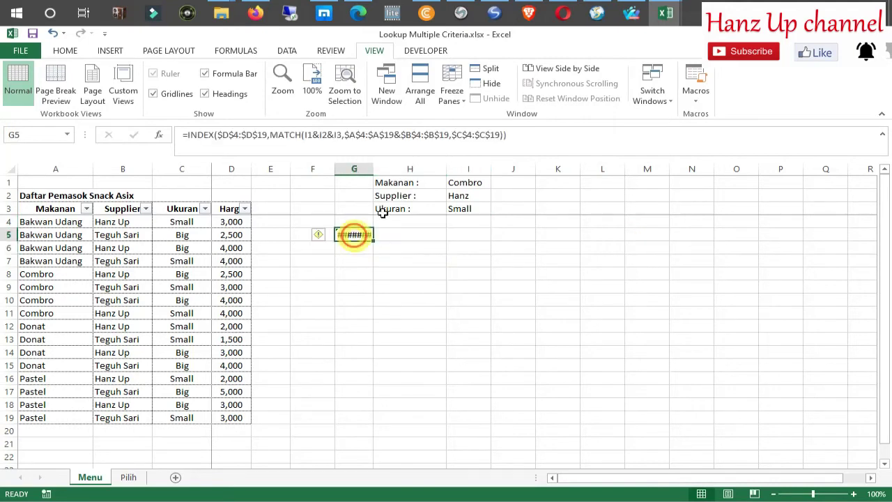
click(324, 135)
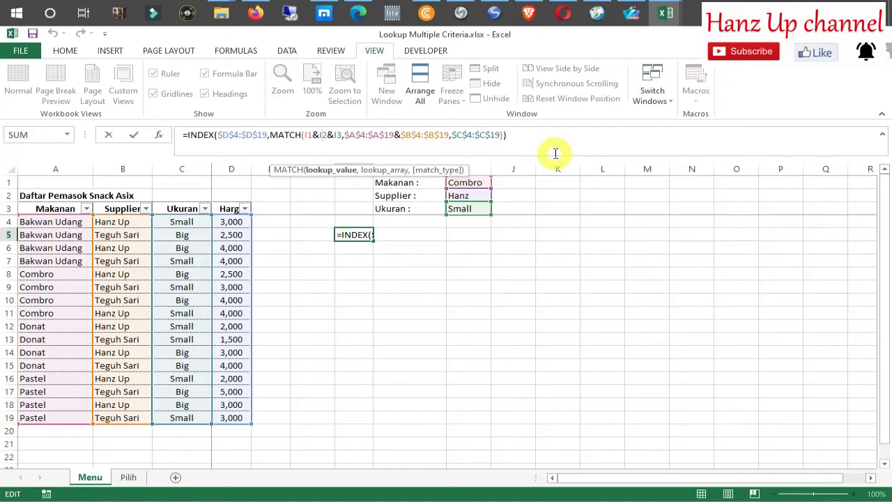
key(ctrl+shift+Return)
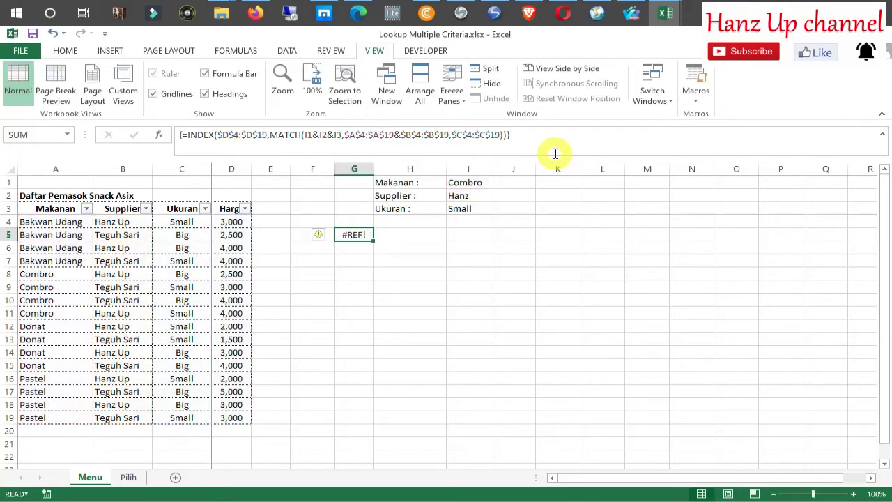
click(376, 286)
- Correct the MATCH in G5 by joining $C$4:$C$19 to the lookup array with & and adding match type 0
click(354, 235)
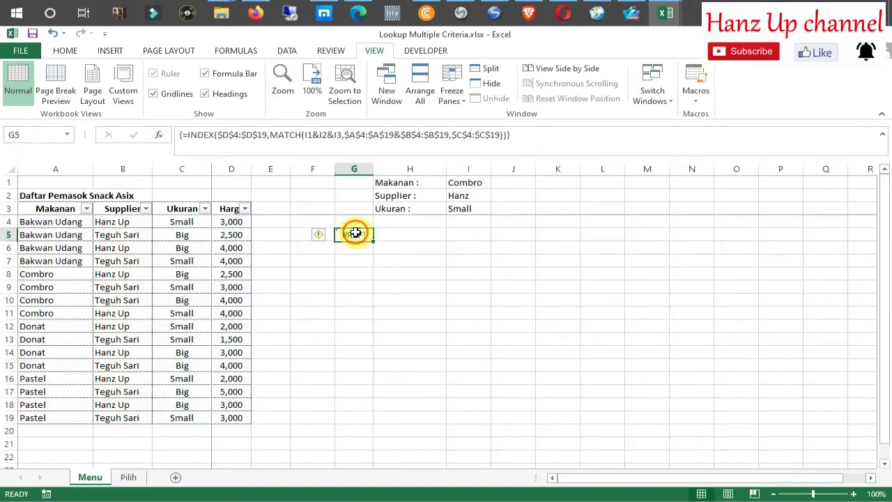
click(237, 134)
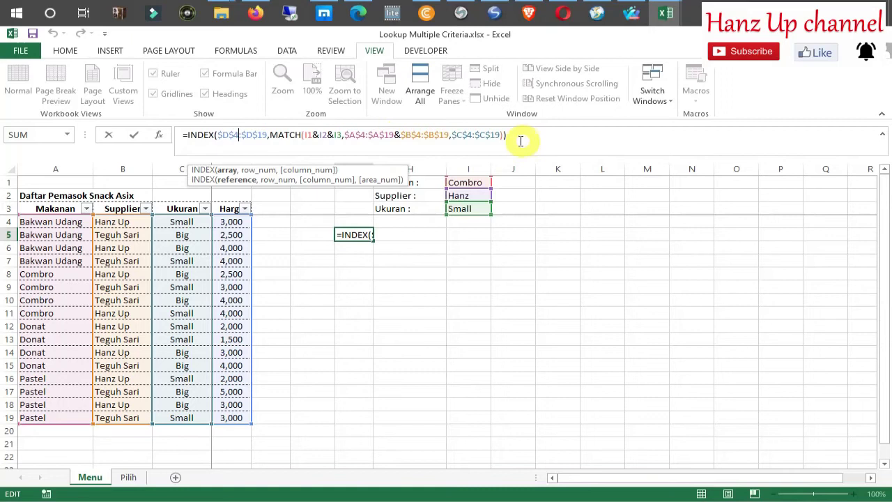
click(451, 135)
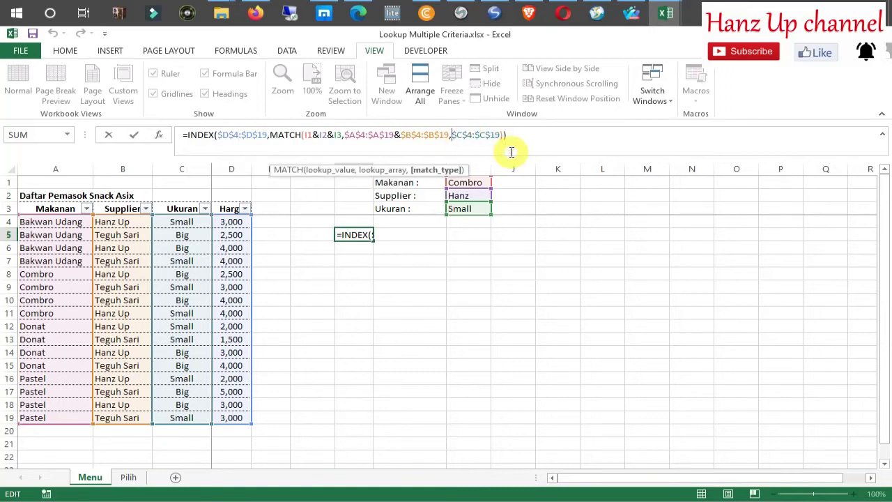
key(BackSpace)
text(&)
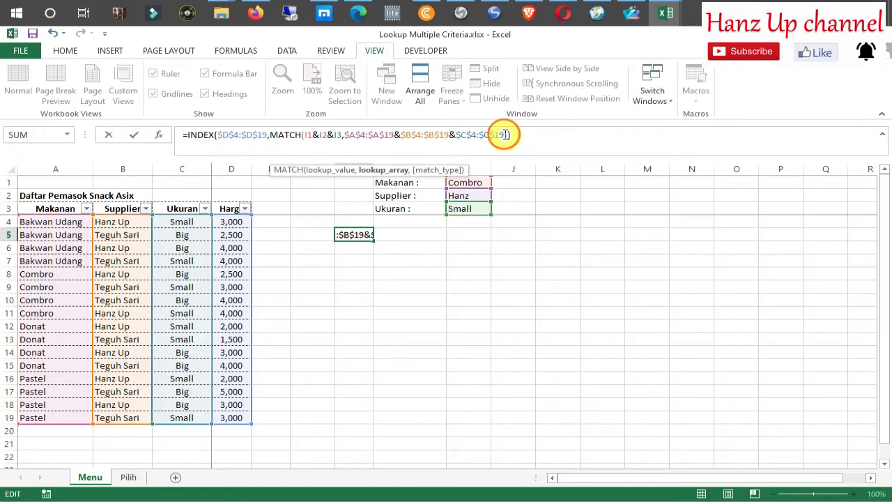
click(504, 135)
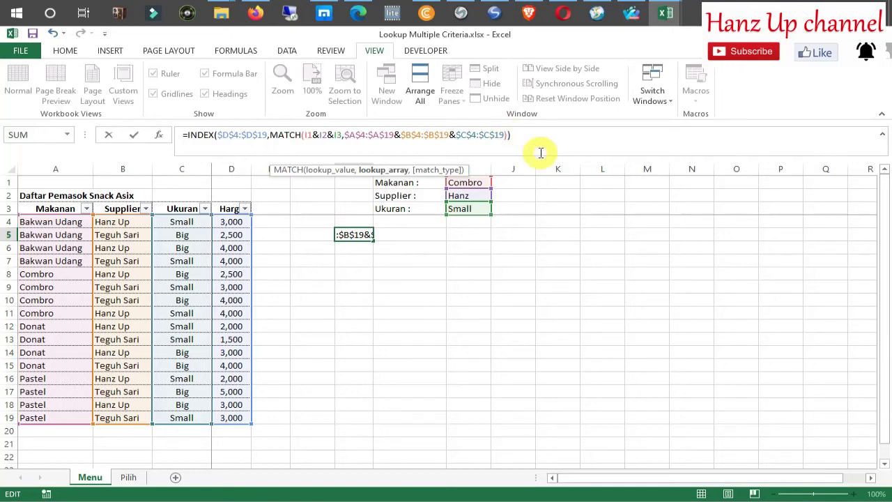
text(,0)
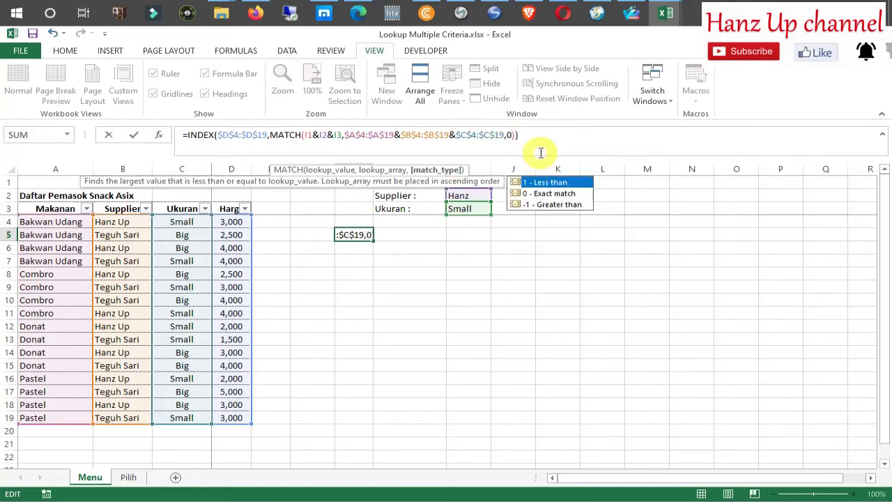
key(Return)
- Re-enter the corrected formula in G5 as an array formula and select the result cell
click(474, 313)
click(347, 235)
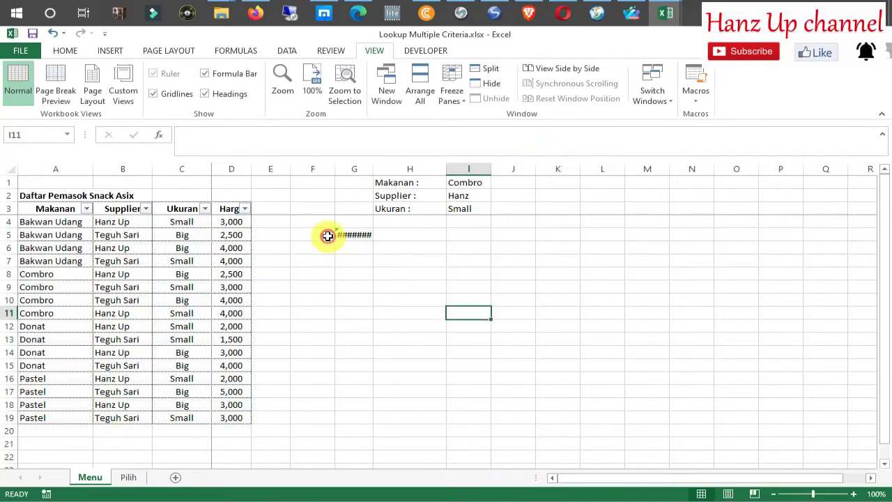
click(494, 138)
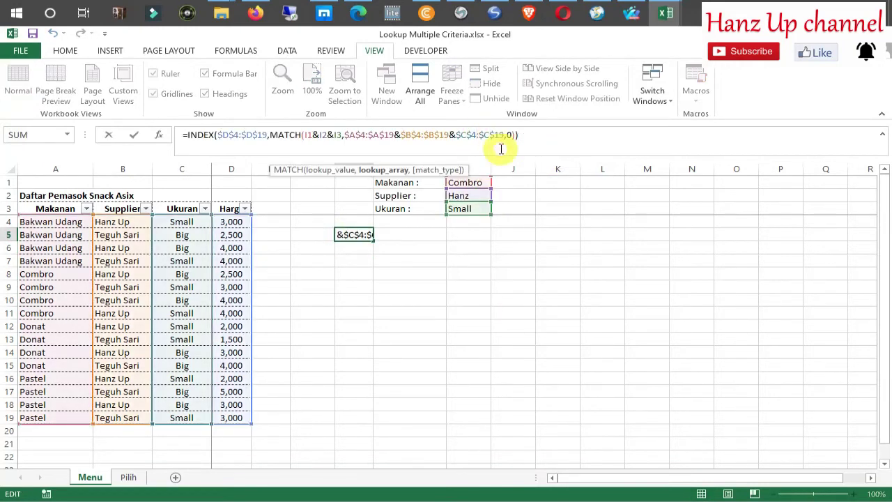
key(ctrl+shift+Return)
click(557, 285)
click(471, 259)
click(369, 236)
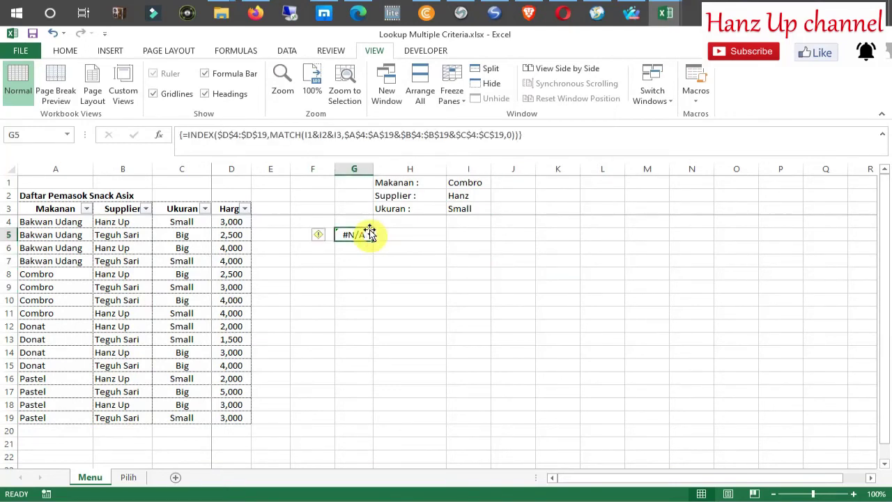
- Review the lookup arguments of the array formula in G5
click(402, 135)
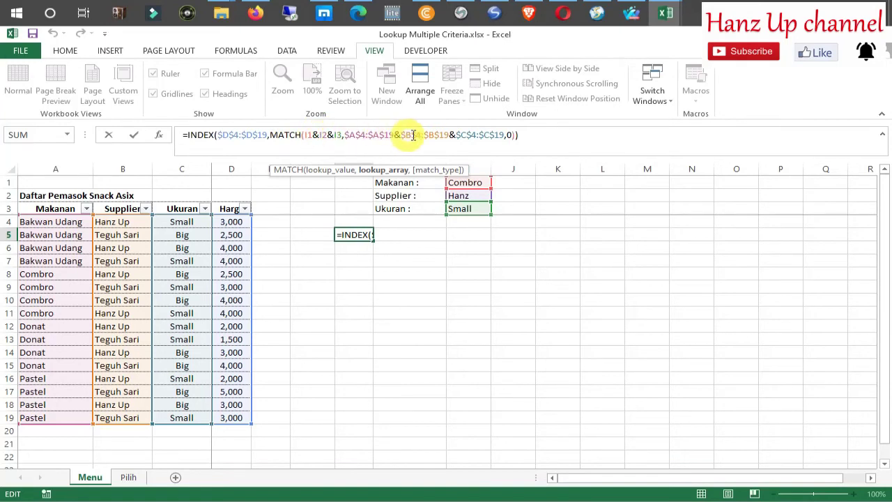
click(530, 136)
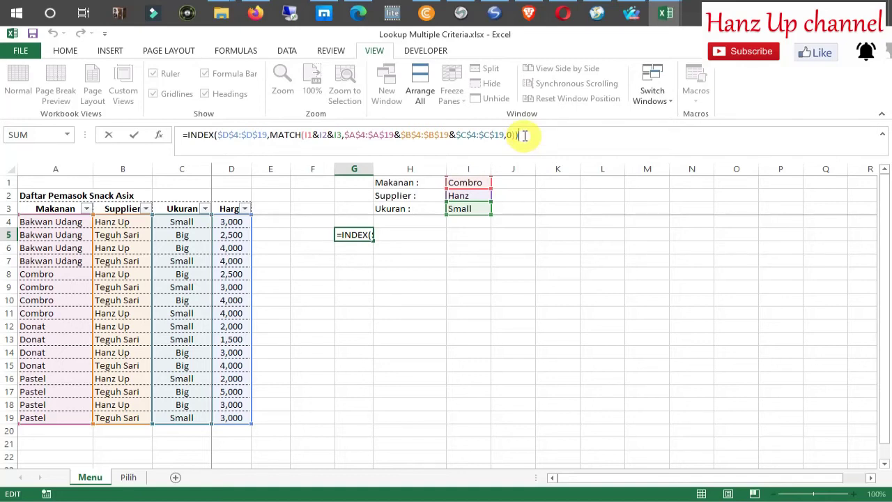
click(506, 212)
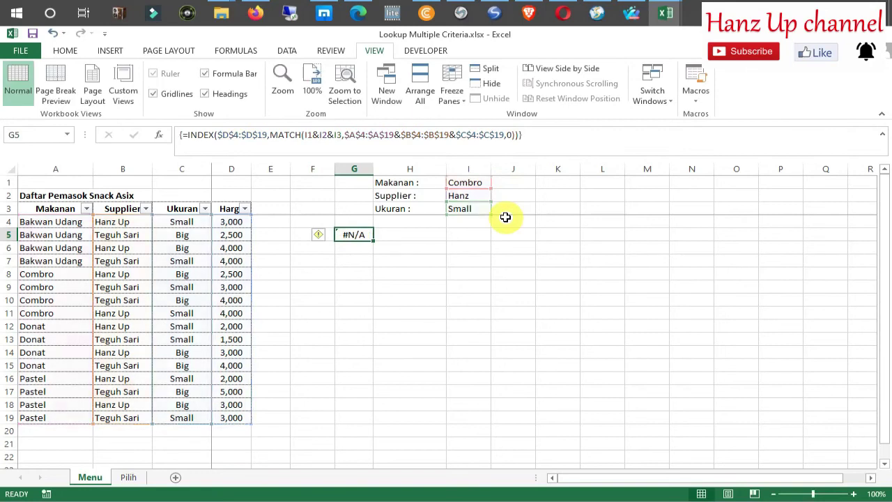
- Complete the supplier criterion in I2 as Hanz Up
click(475, 192)
key(F2)
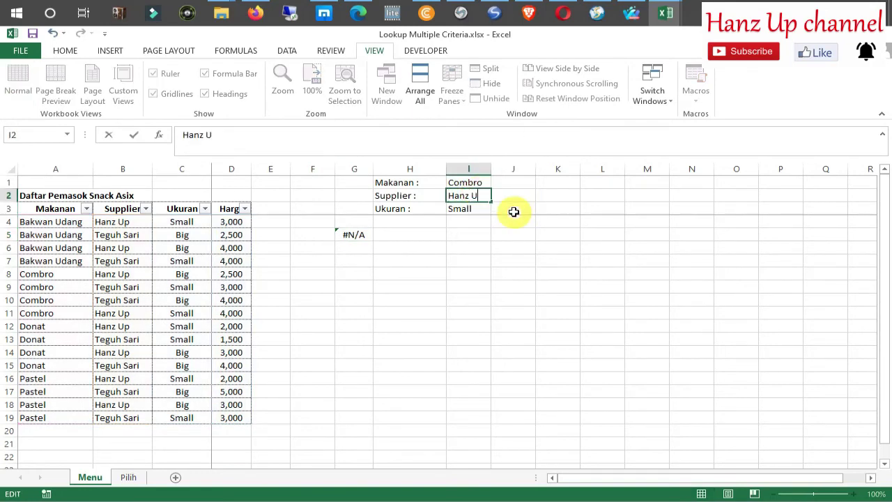
key(Return)
click(554, 222)
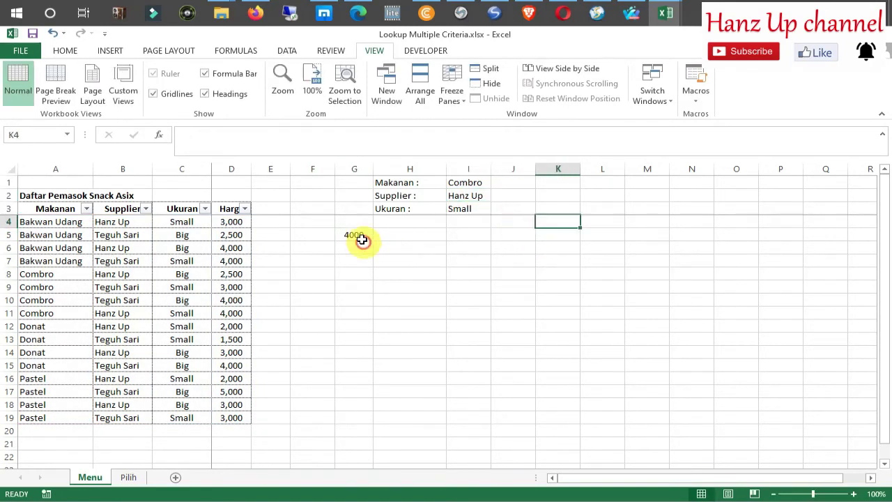
- Examine the G5 formula part by part: the INDEX range, the joined lookup values, the lookup arrays and the match type
click(359, 236)
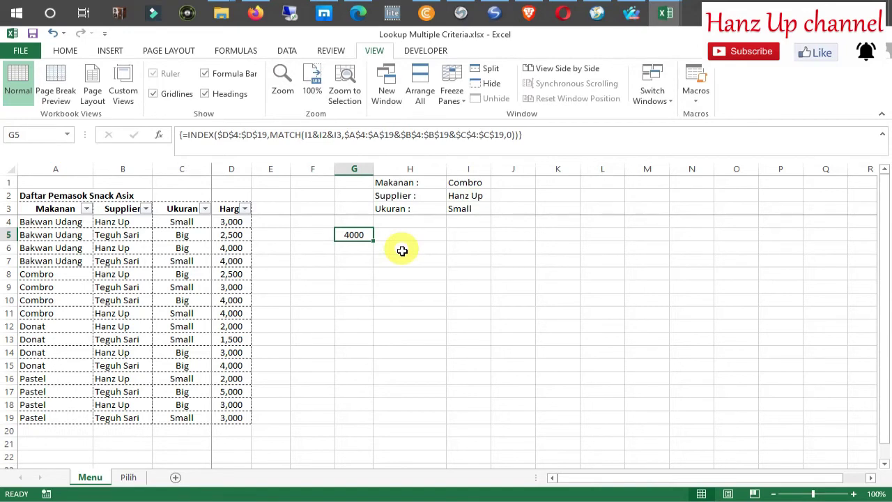
click(408, 259)
click(354, 232)
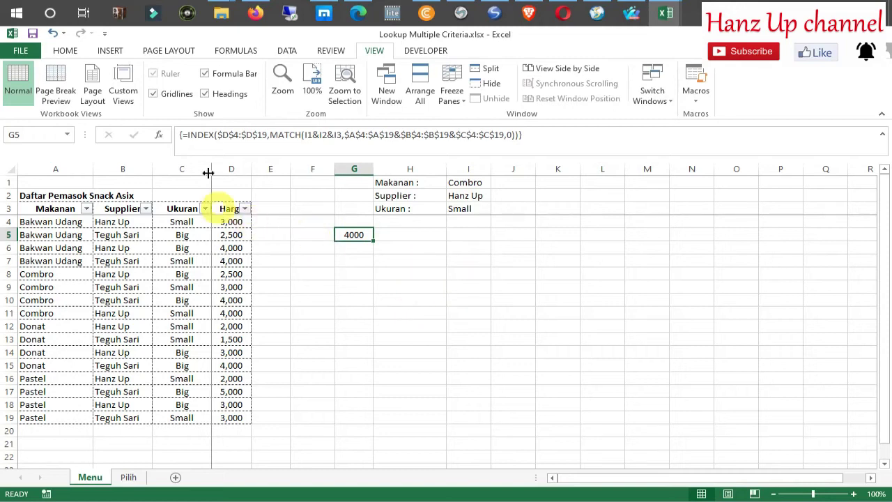
click(218, 134)
drag(217, 134, 267, 135)
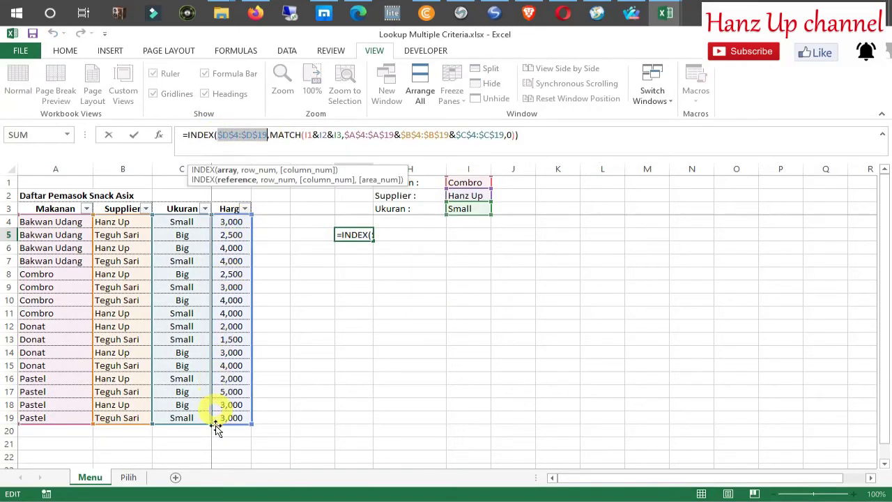
drag(306, 135, 342, 135)
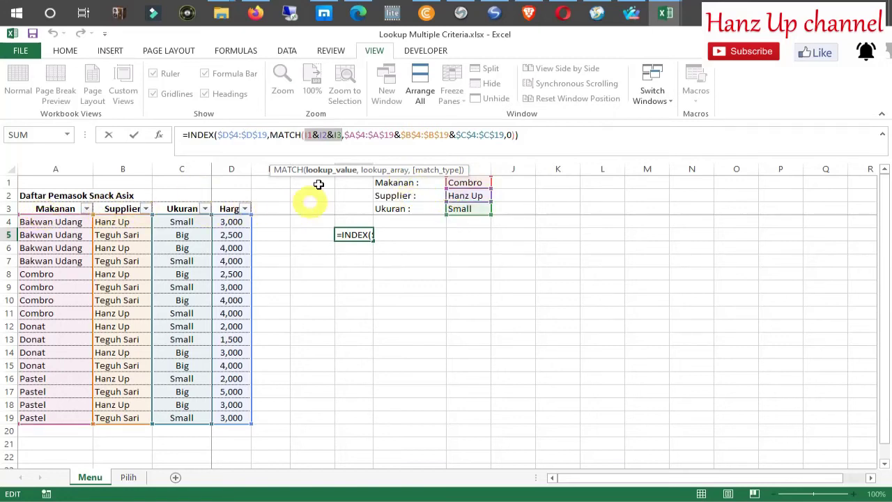
drag(344, 135, 394, 136)
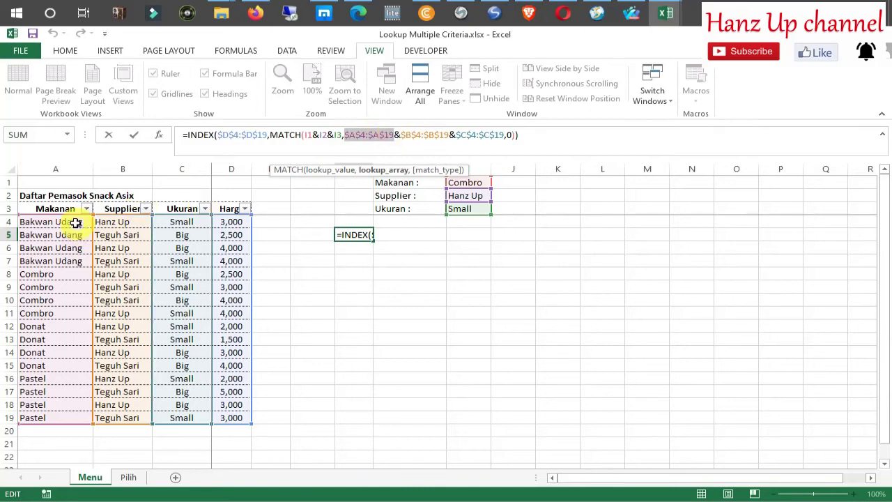
drag(401, 135, 504, 135)
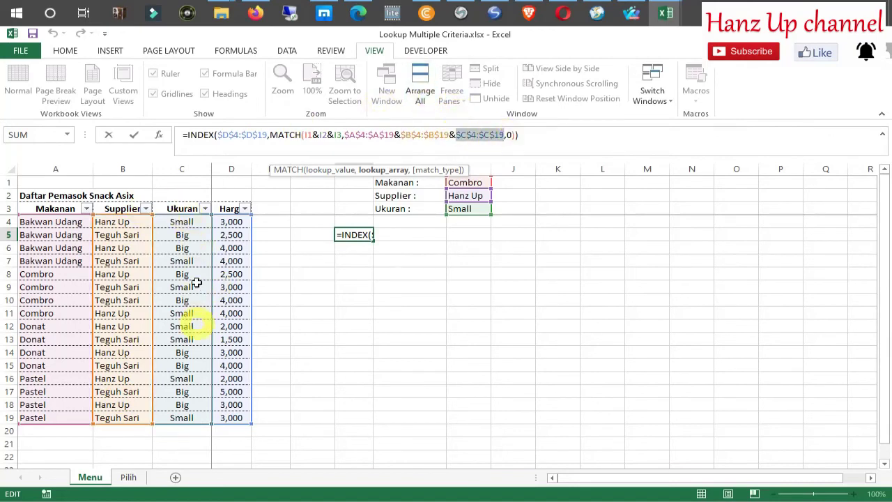
click(509, 134)
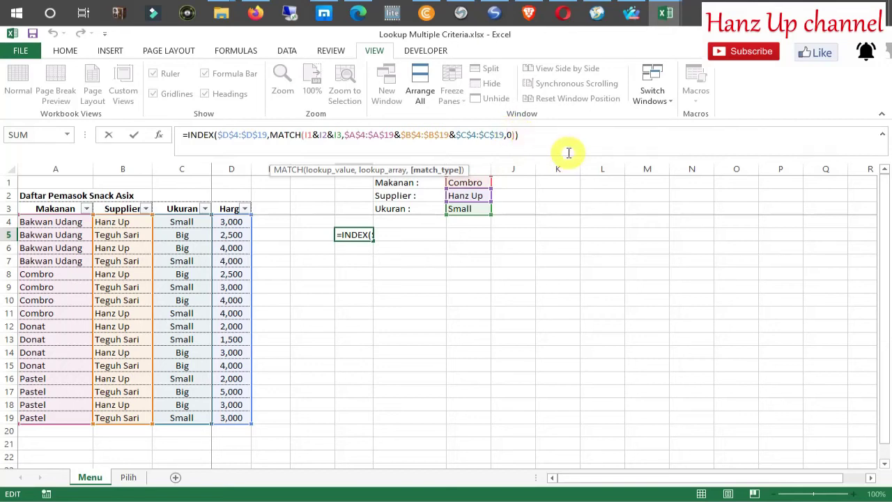
- Re-enter the INDEX and MATCH formula in G5 as an array formula
key(ctrl+shift+Return)
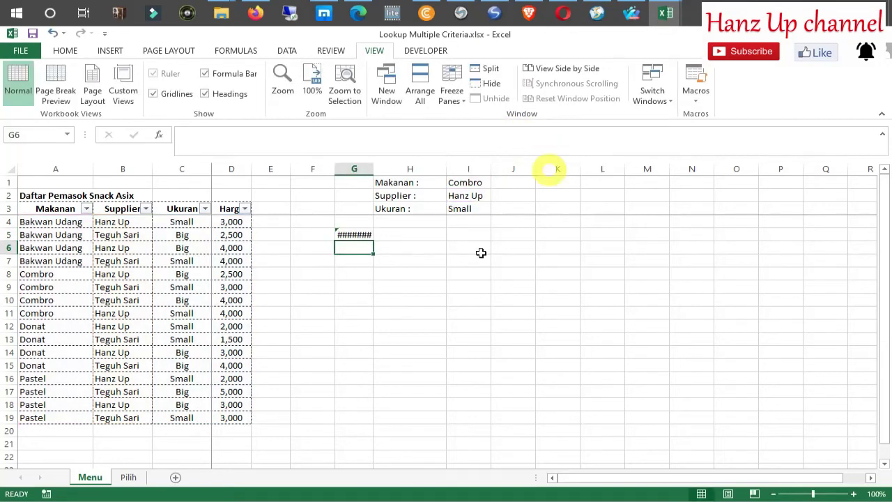
click(359, 233)
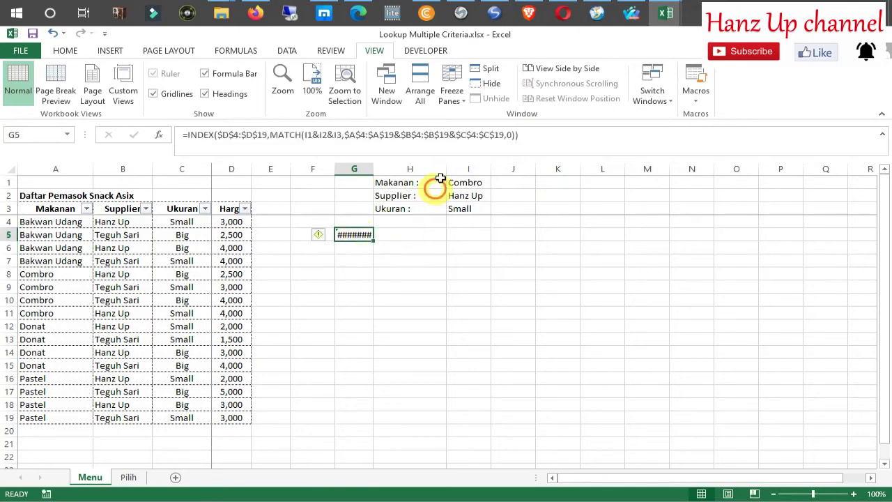
click(451, 135)
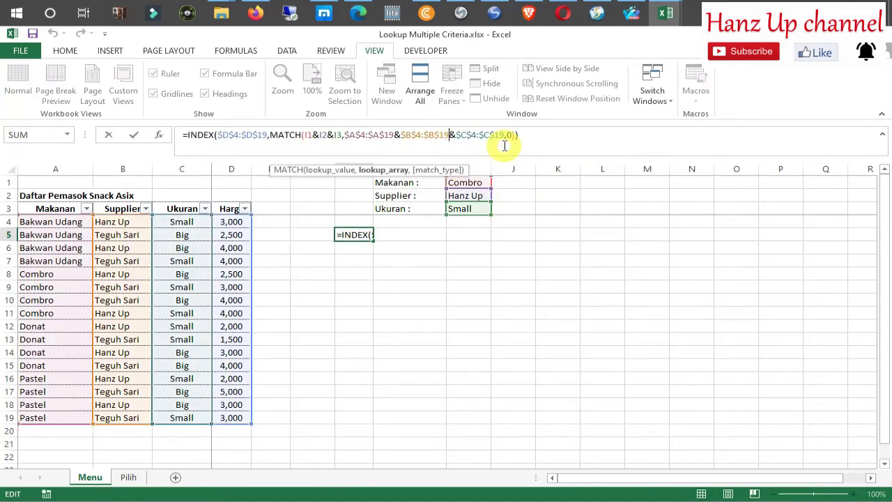
key(ctrl+shift+Return)
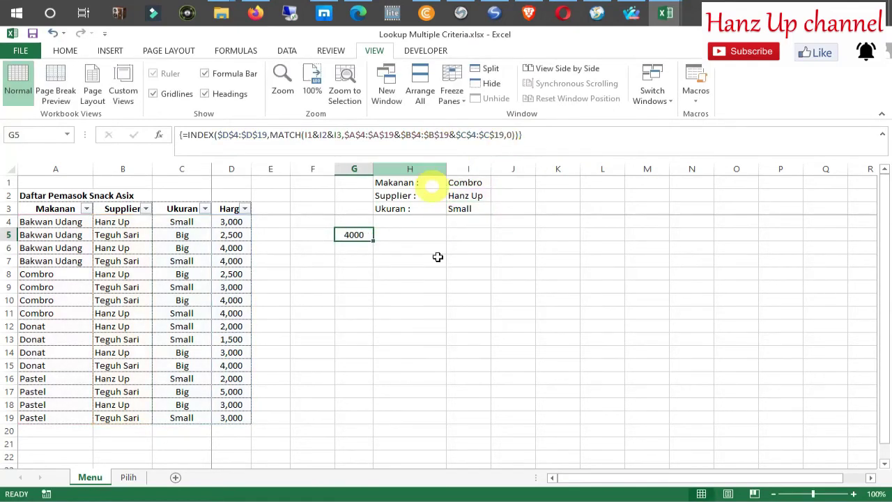
click(434, 284)
click(520, 251)
- Compare the criteria in I1:I3 with the Combro, Hanz Up, Small row of the snack table
click(466, 196)
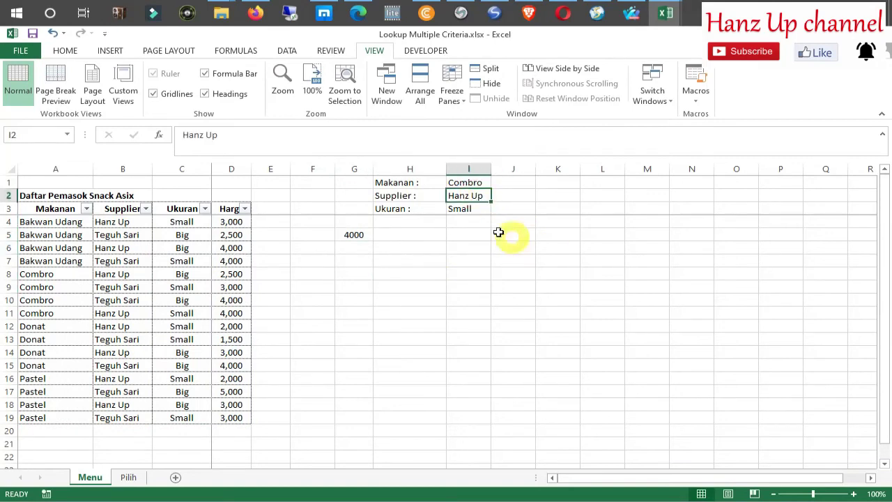
click(460, 182)
drag(461, 182, 465, 209)
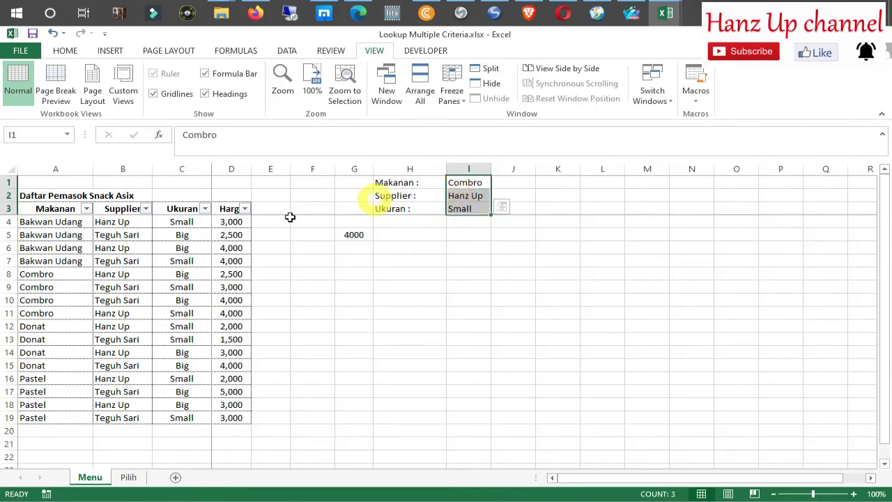
click(53, 274)
ctrl+click(117, 274)
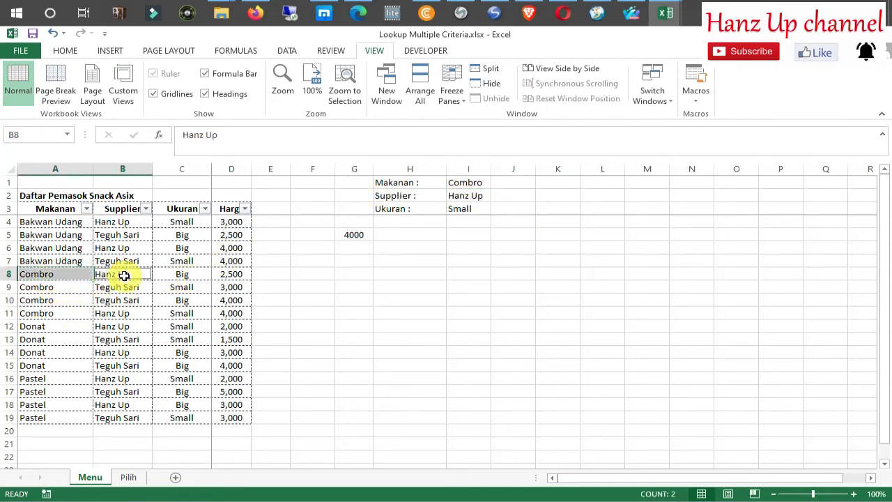
ctrl+click(183, 287)
drag(52, 313, 220, 315)
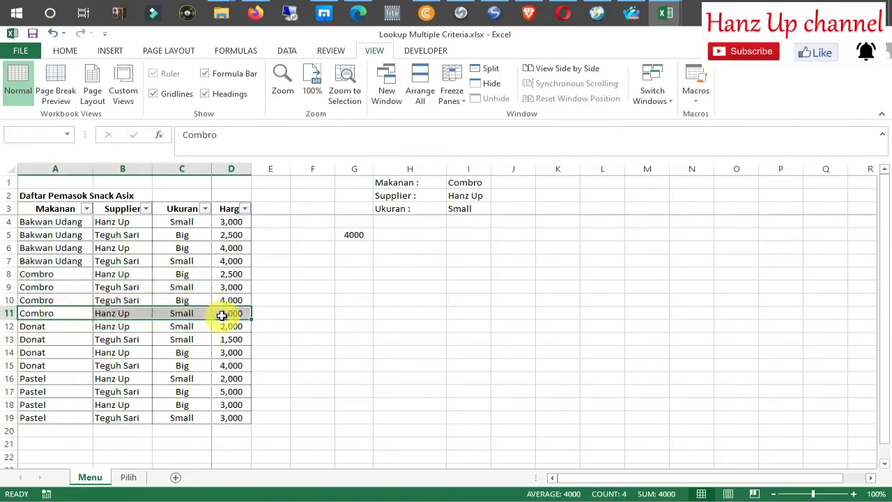
click(418, 287)
- Set the size criterion in I3 to Big and check the price against the Combro, Hanz Up, Big row
click(463, 210)
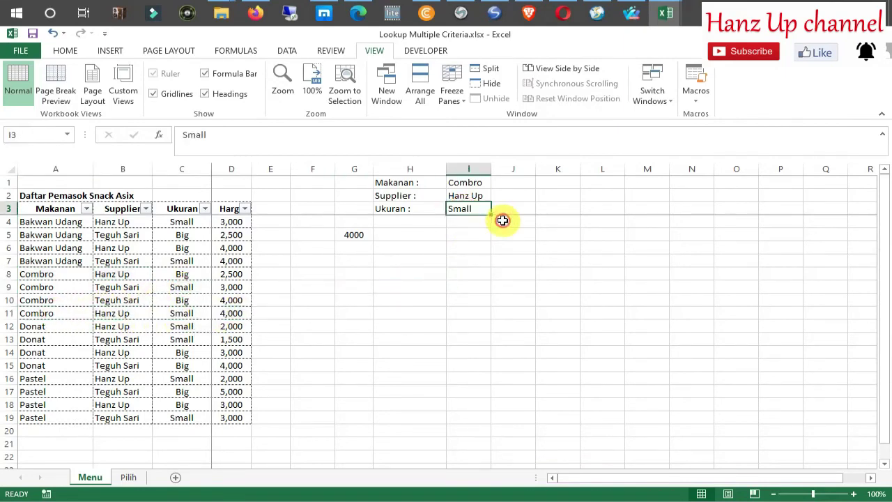
text(Big)
key(Return)
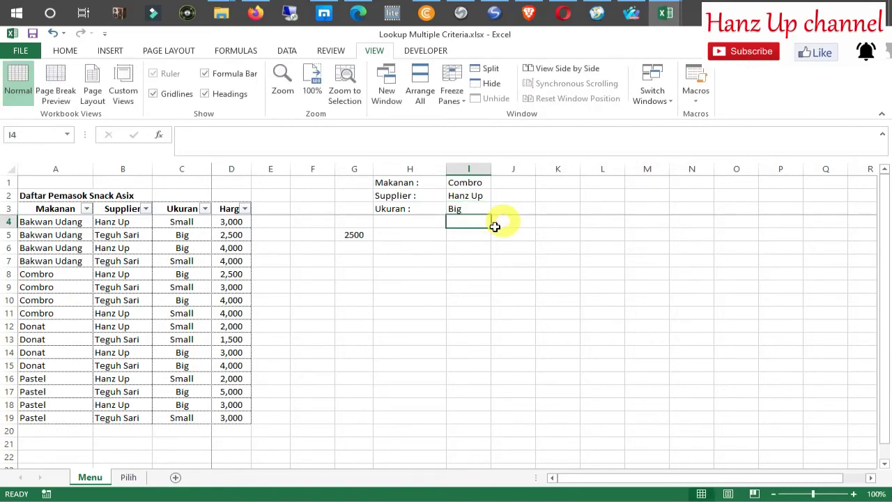
click(333, 371)
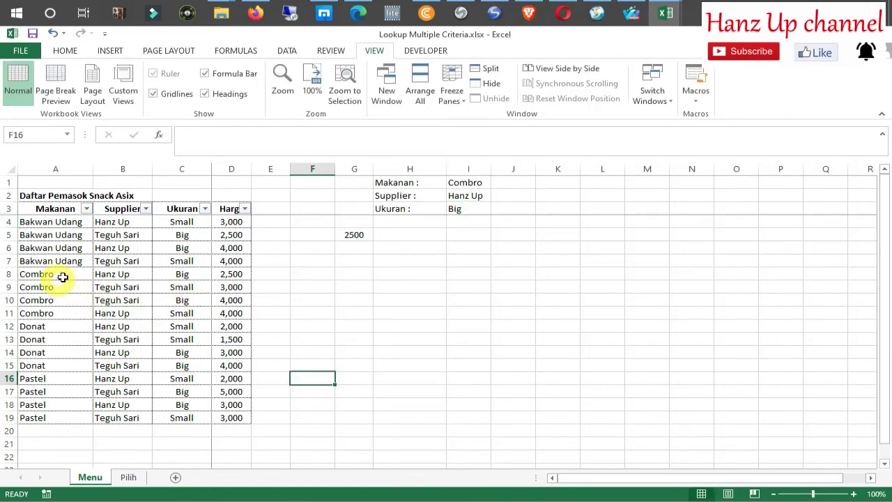
drag(64, 276, 246, 279)
click(409, 274)
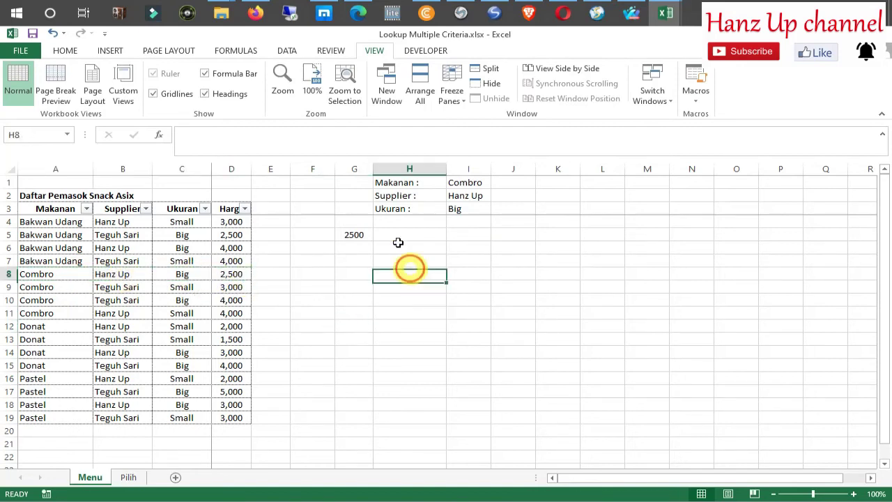
- Set the food criterion in I1 to Bakwan udang and check the price against the matching Hanz Up, Big row
click(478, 182)
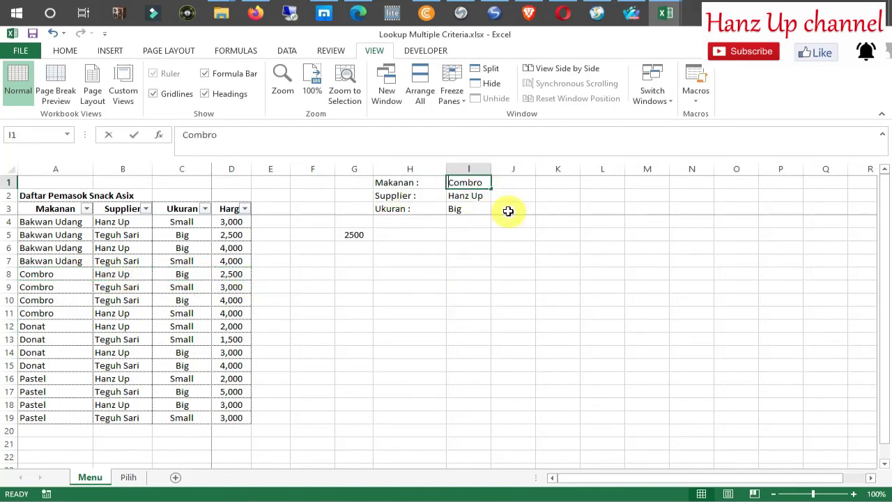
text(Ba)
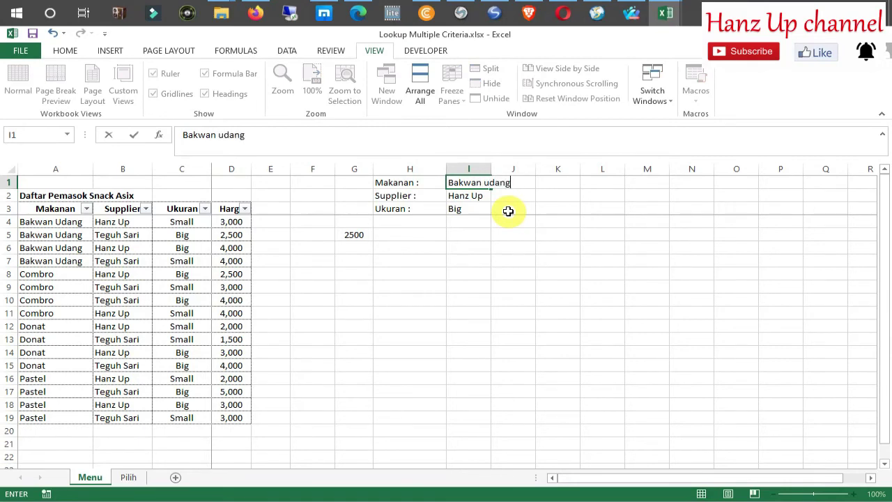
text(kwan udang)
key(Return)
click(506, 313)
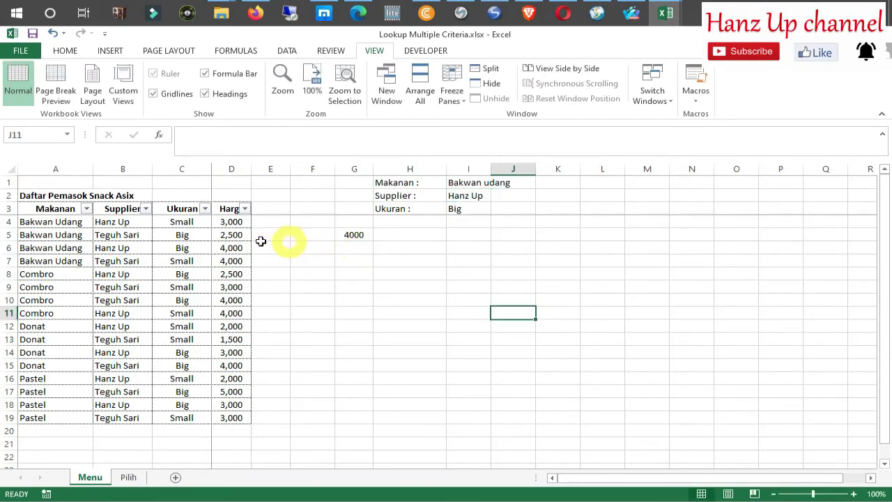
click(63, 248)
drag(82, 246, 241, 251)
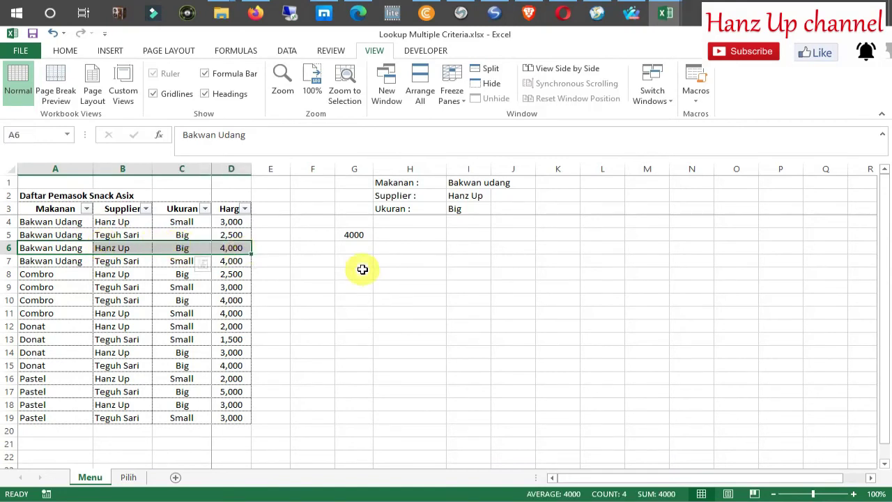
click(409, 262)
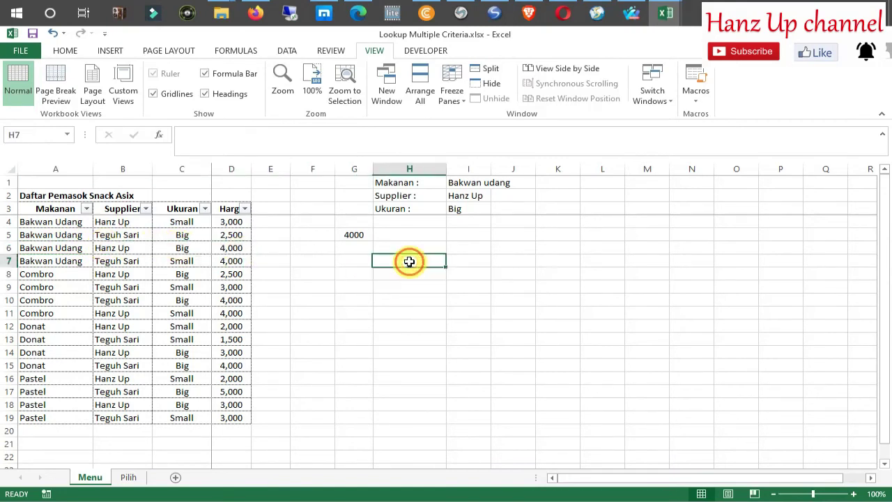
click(429, 298)
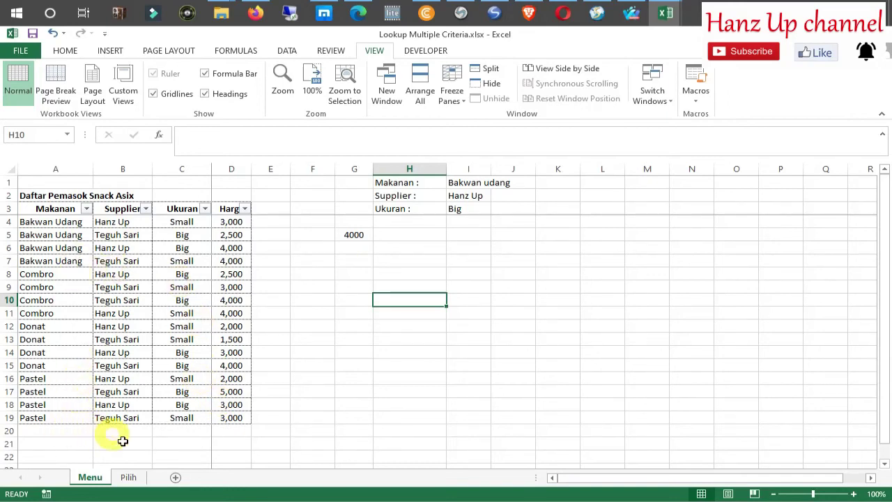
- Switch to the Pilih sheet and choose Pastel as the food in C3
click(134, 480)
click(199, 251)
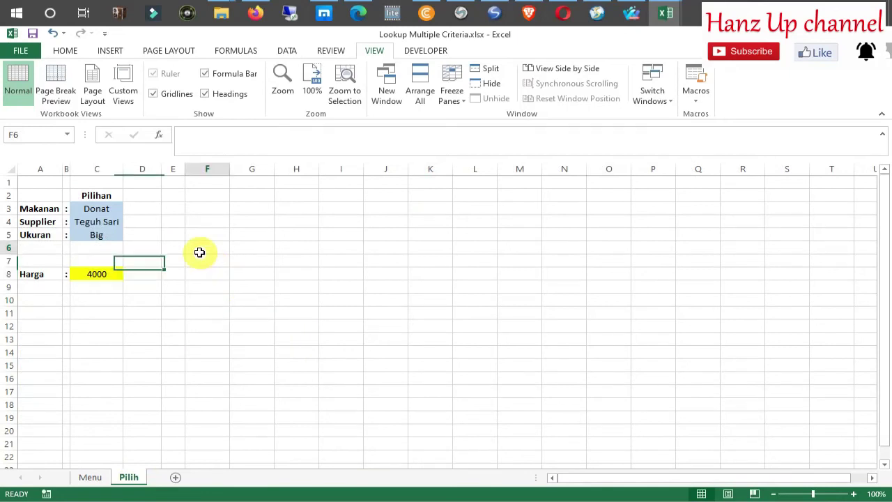
click(178, 221)
click(143, 209)
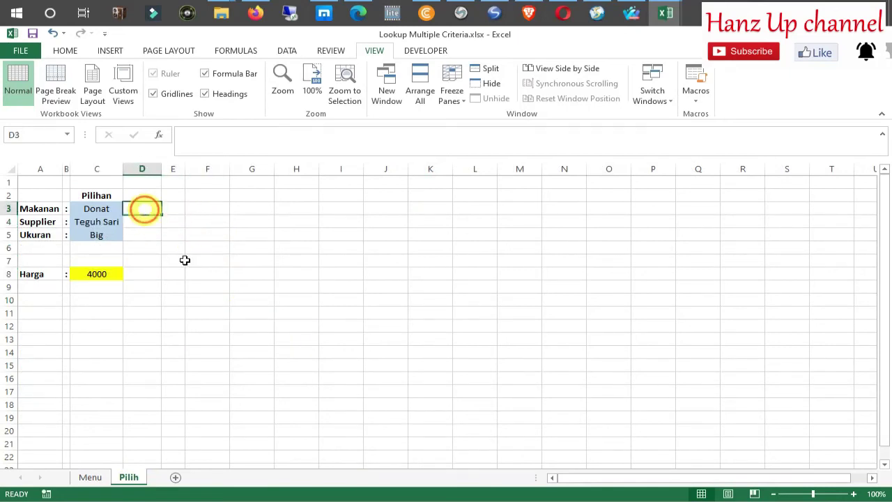
click(207, 286)
click(96, 209)
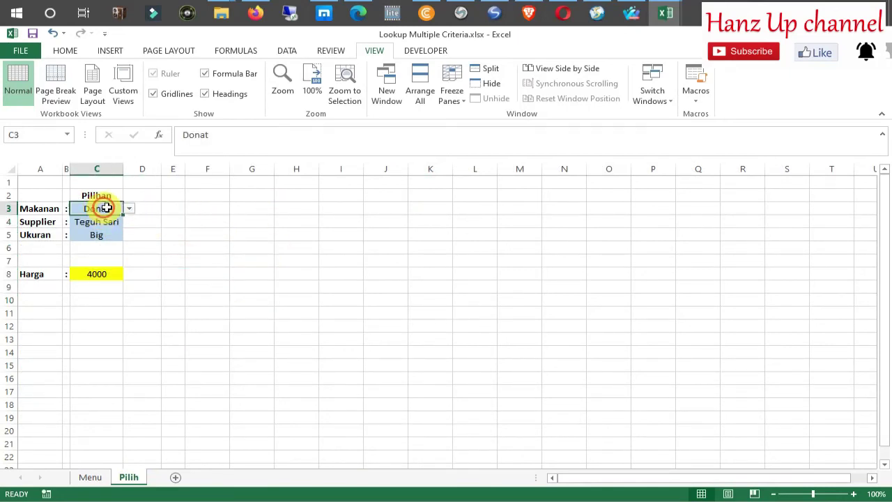
click(130, 209)
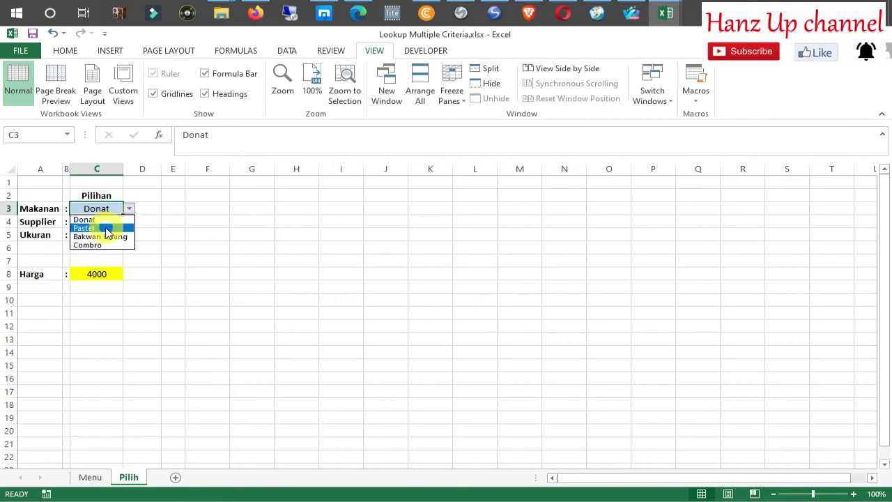
click(83, 228)
click(174, 236)
- Choose Hanz Up as the supplier in C4 and Small as the size in C5
click(110, 221)
click(130, 222)
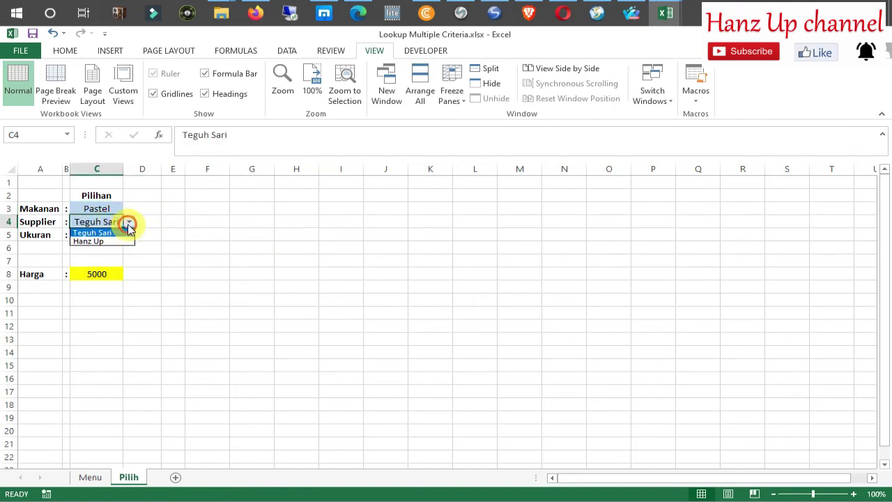
click(119, 234)
click(155, 249)
click(111, 234)
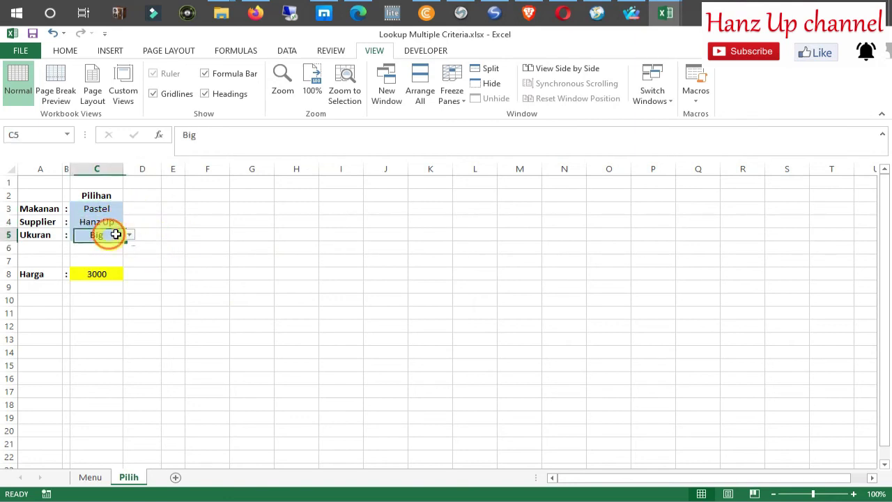
click(130, 235)
click(112, 247)
click(172, 237)
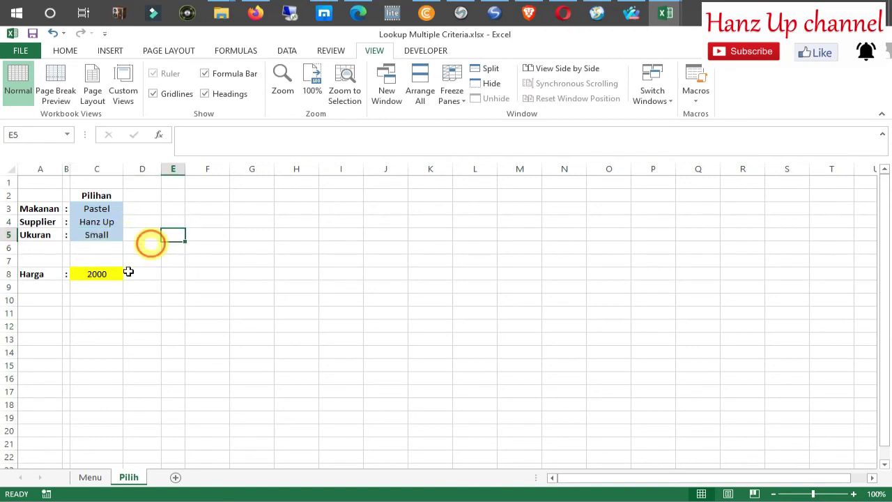
- Check the price for the choices in C3:C5 against the Pastel, Hanz Up, Small row on the Menu sheet
drag(114, 208, 111, 236)
click(92, 478)
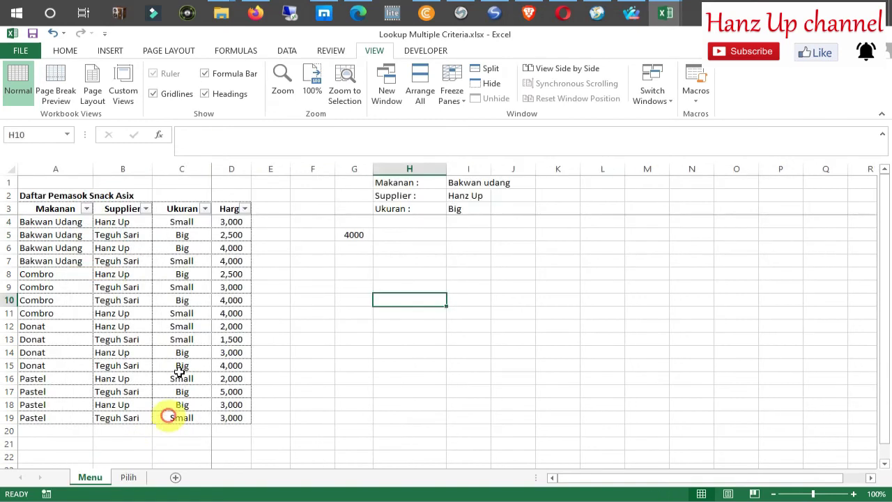
drag(60, 404, 121, 405)
drag(68, 378, 231, 380)
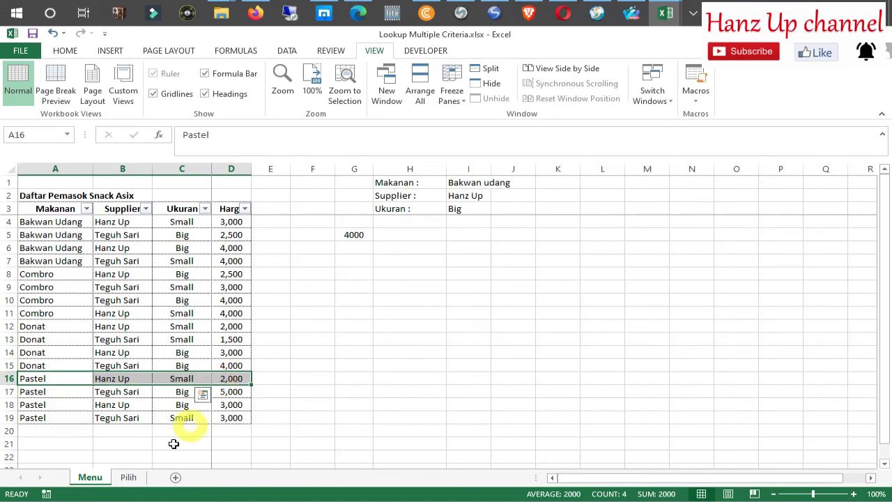
click(129, 478)
click(307, 311)
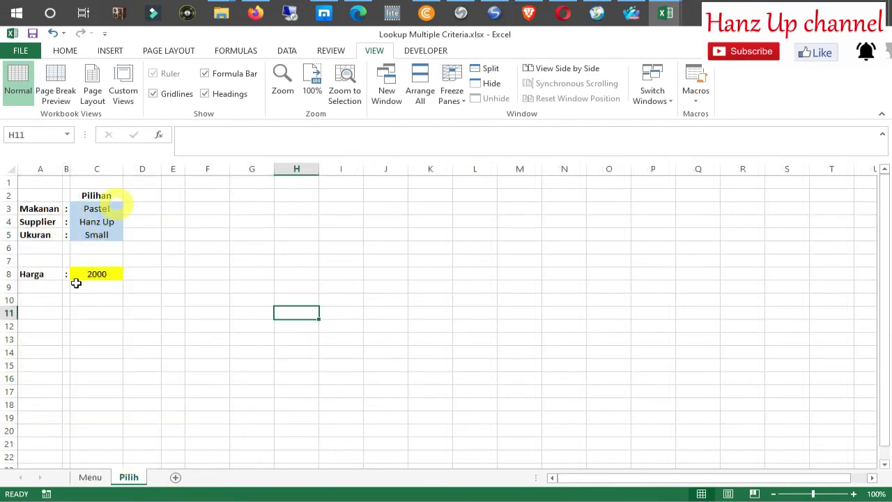
- Compare the Pilih sheet's criteria labels in A3:A5 and Harga label in A8 with the Menu sheet's table
click(92, 477)
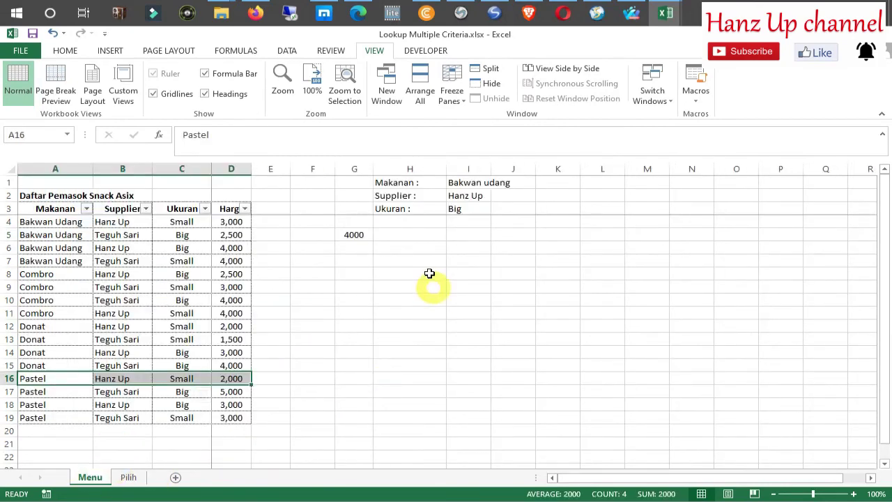
click(388, 245)
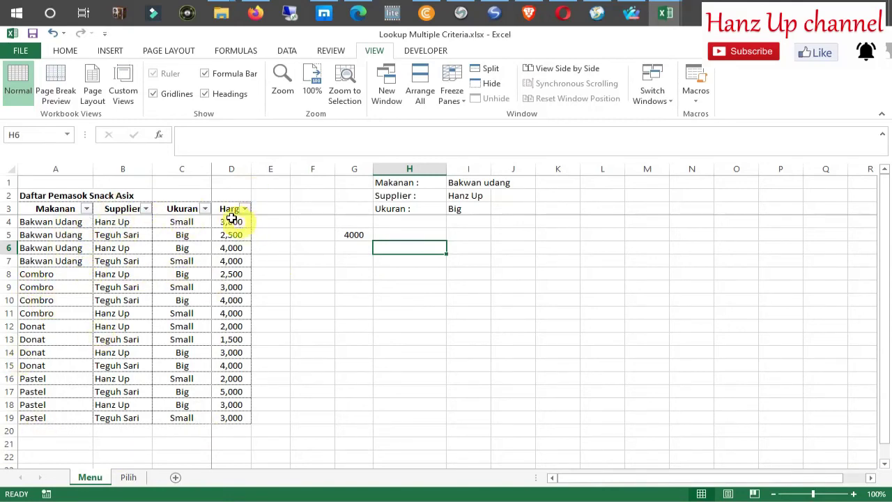
click(128, 477)
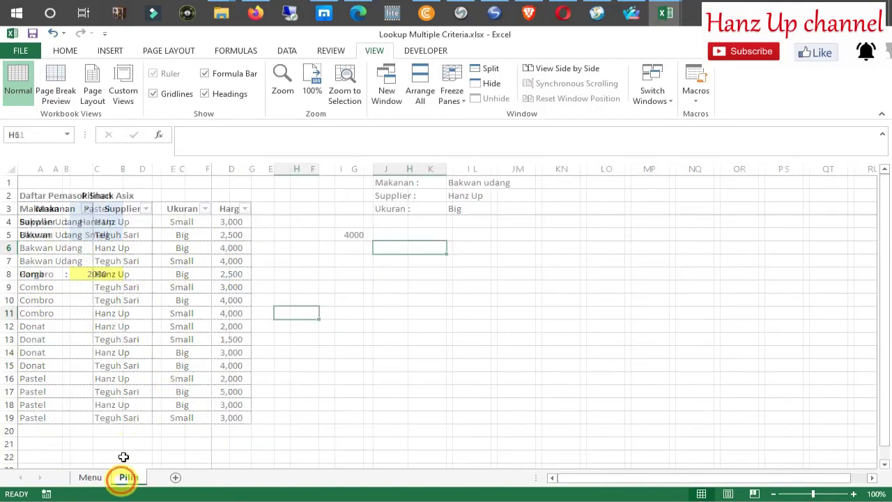
drag(39, 209, 55, 237)
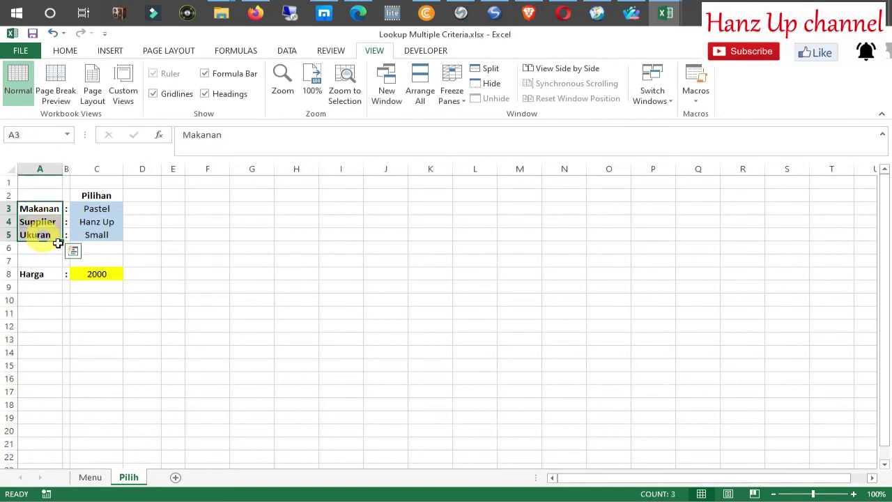
click(94, 476)
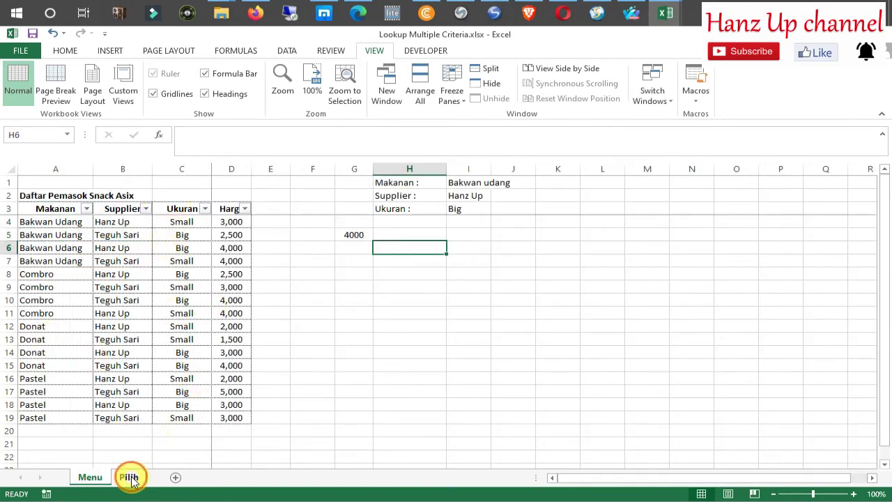
click(129, 477)
click(40, 273)
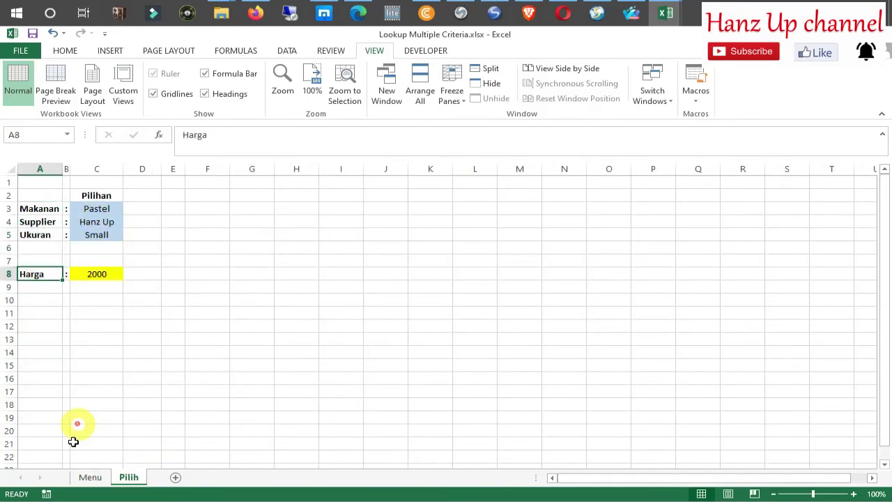
- Fill the Harga column D3:D19 on the Menu sheet with yellow
click(87, 477)
drag(229, 208, 231, 418)
click(66, 51)
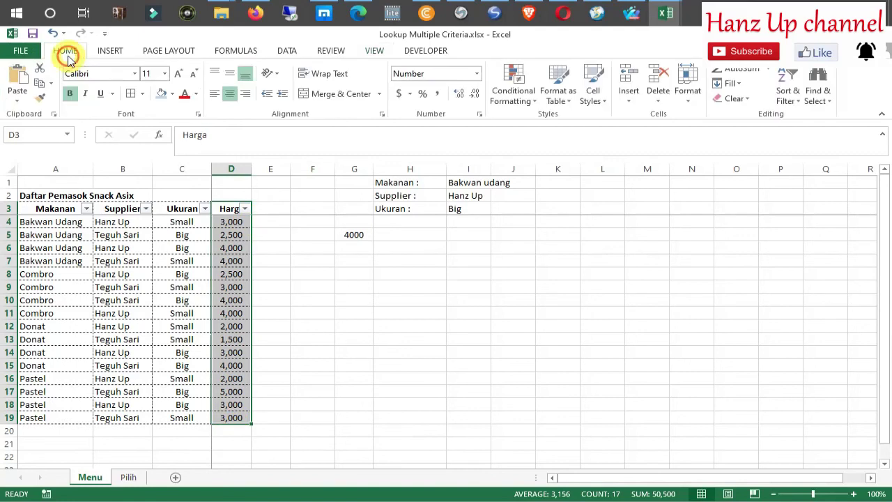
click(172, 95)
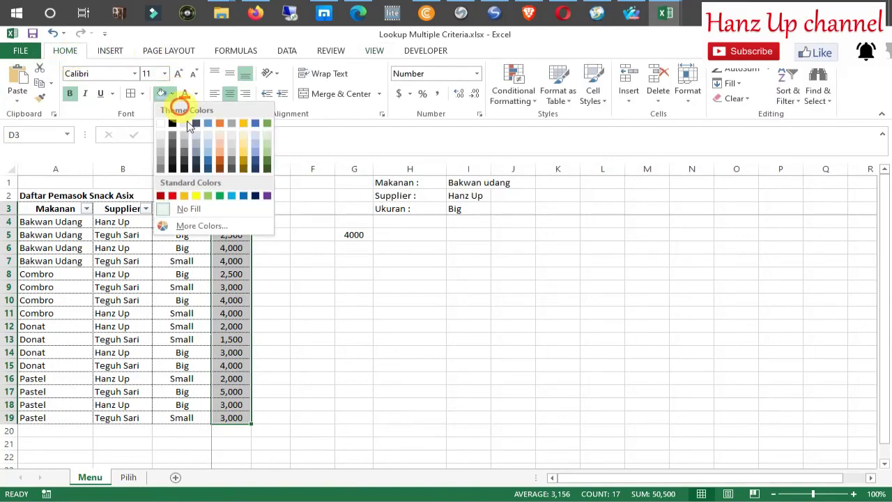
click(193, 193)
click(282, 300)
click(307, 234)
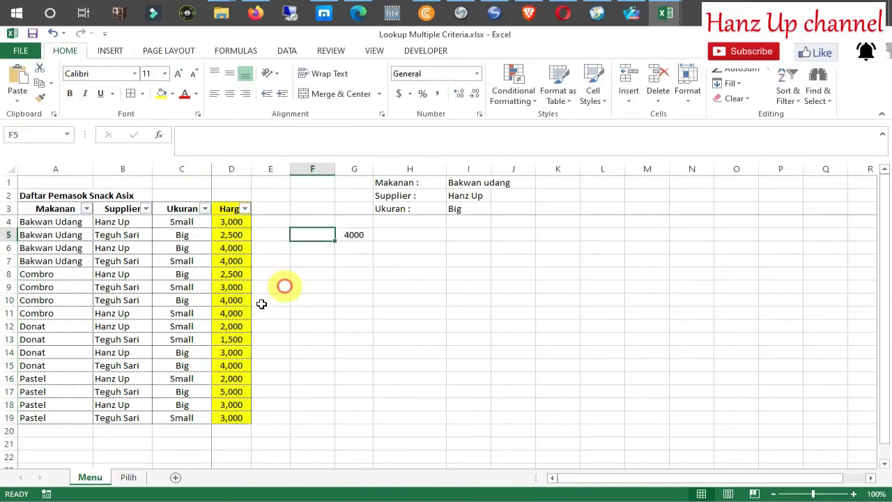
- Examine the Makanan, Supplier and Ukuran criteria columns in A3:C19 of the snack table
drag(64, 209, 66, 417)
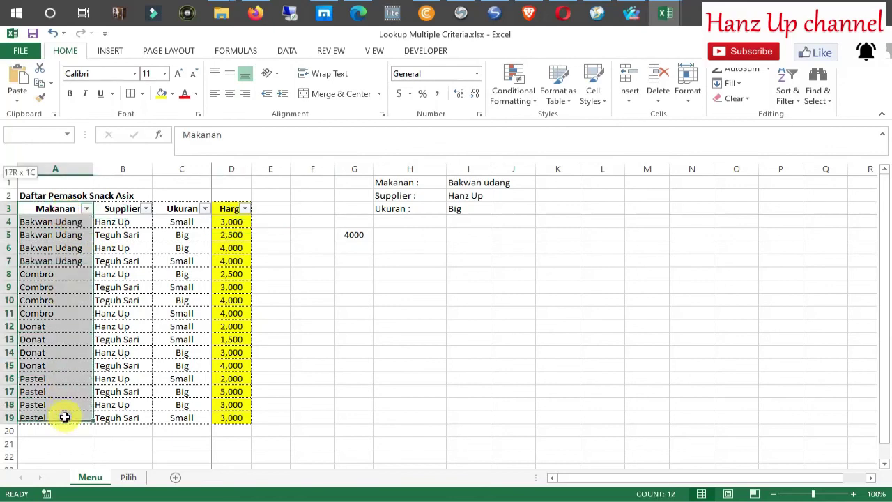
drag(183, 421, 75, 209)
click(421, 262)
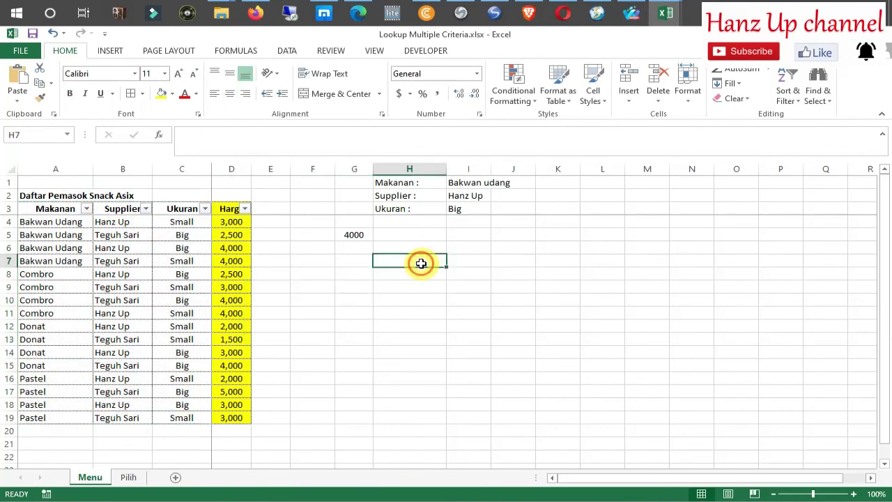